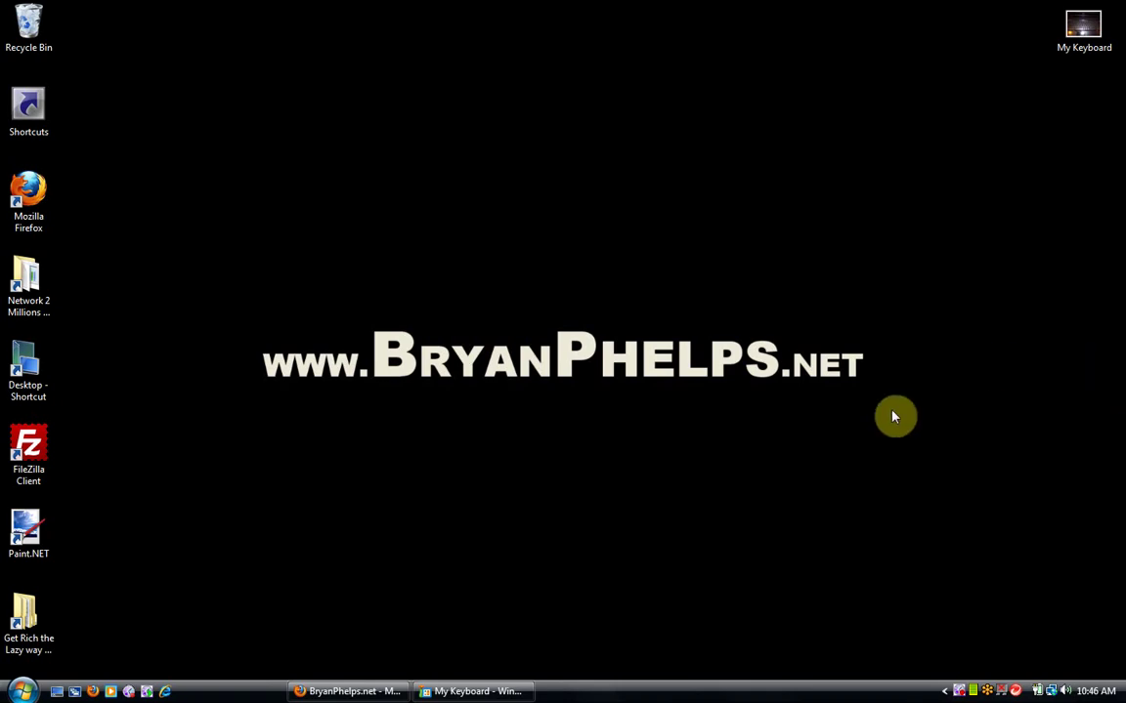
- Switch to Firefox and zoom the web page out until the whole video and the sign-up box fit on screen
{"action": "left_click", "coordinate": [347, 693]}
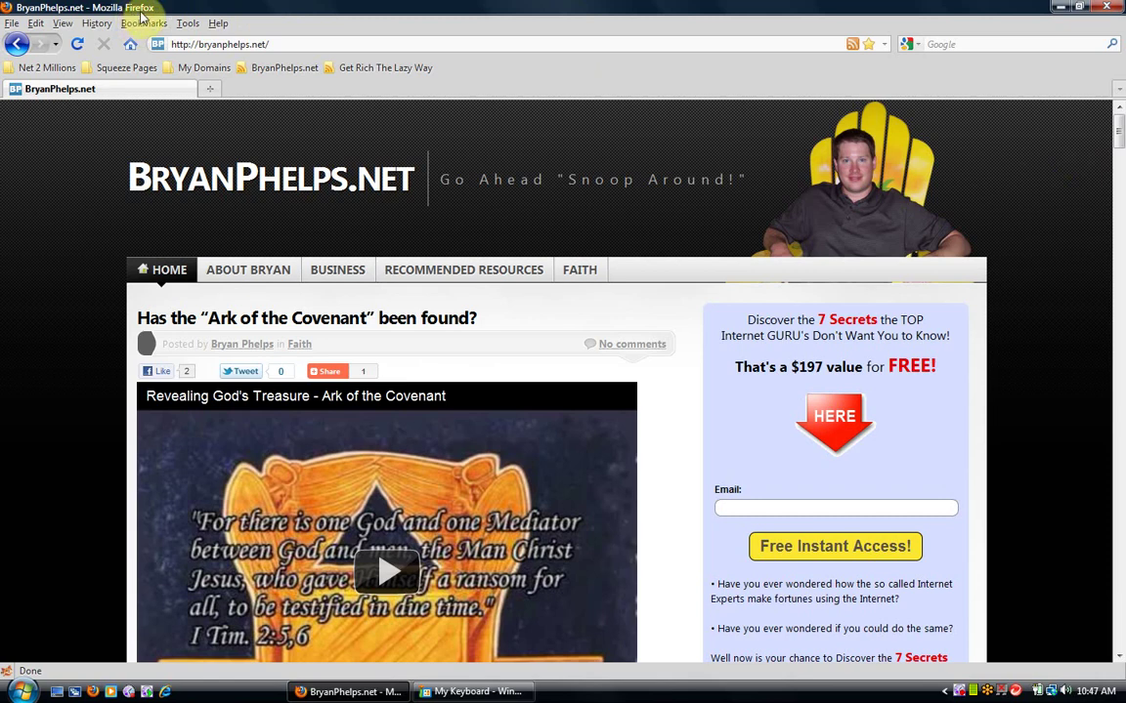
{"action": "left_click", "coordinate": [63, 24]}
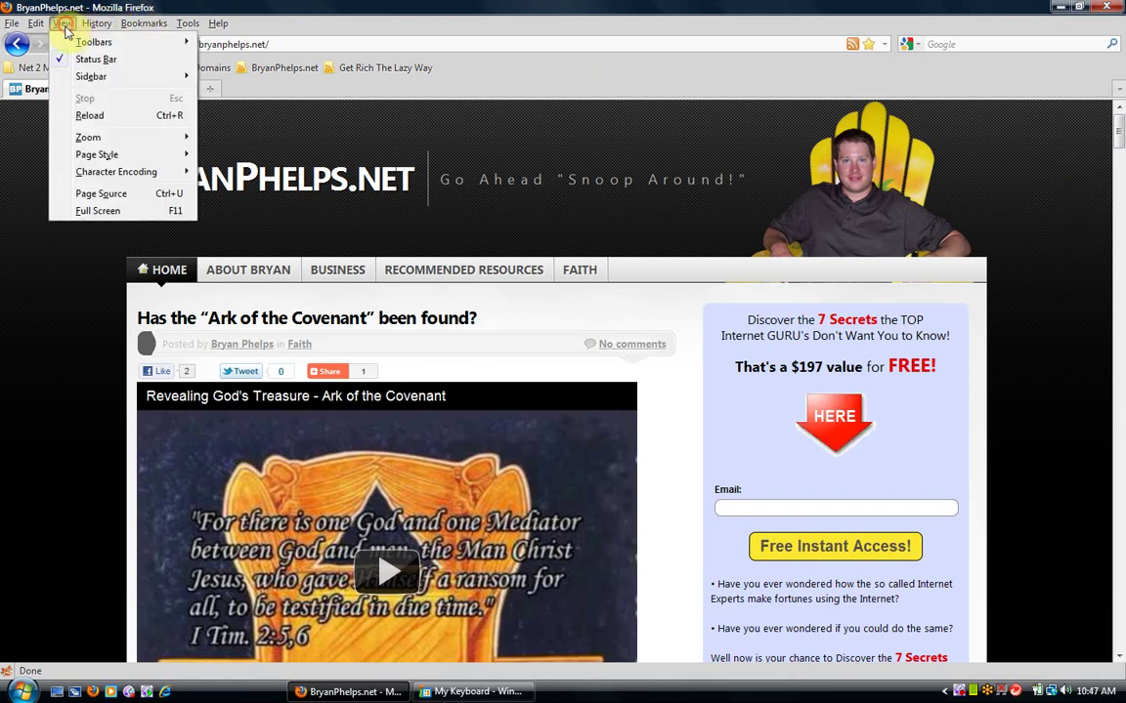
{"action": "mouse_move", "coordinate": [116, 143]}
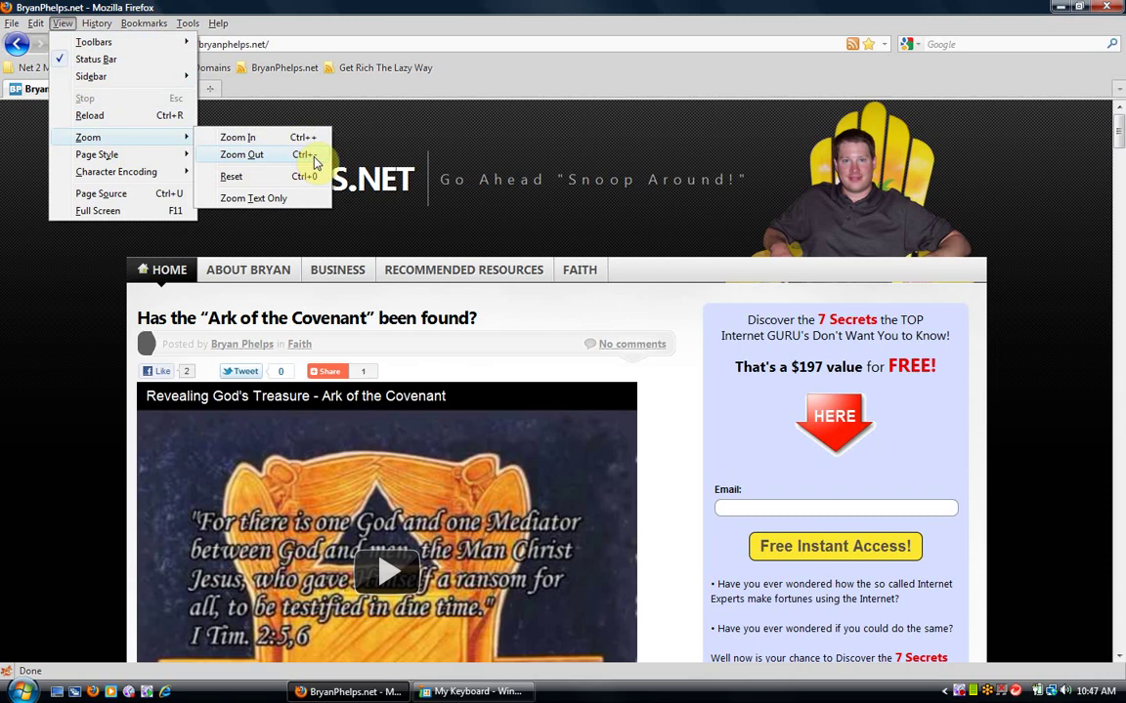
{"action": "left_click", "coordinate": [528, 29]}
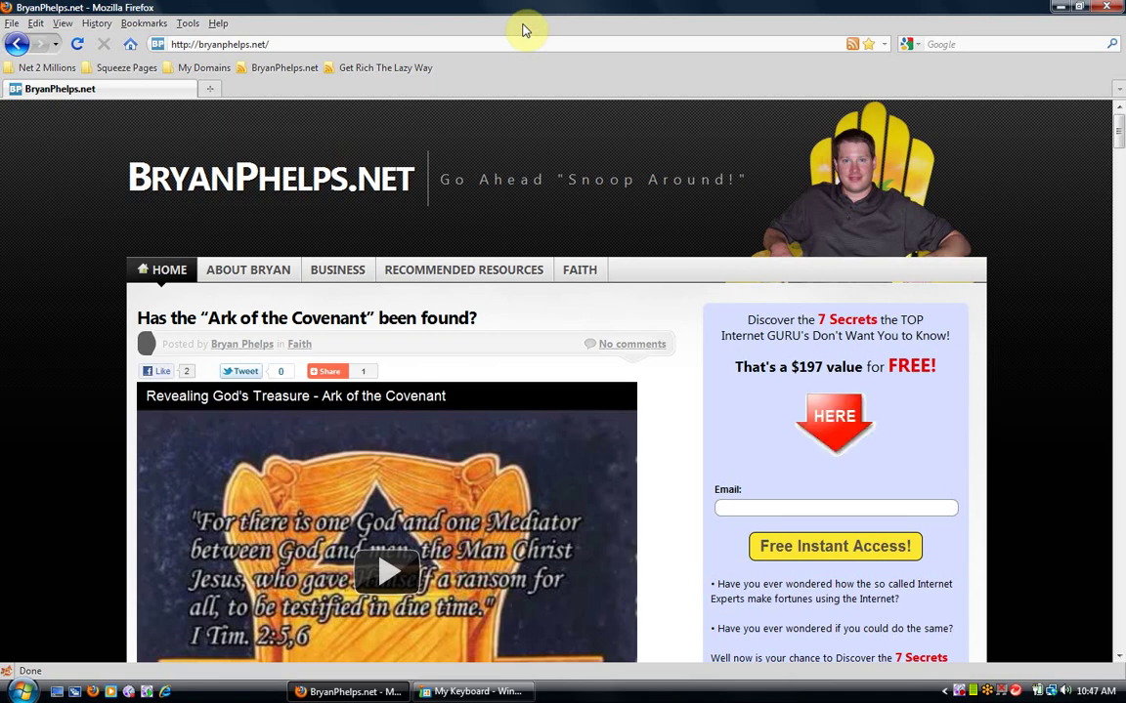
{"action": "key", "text": "ctrl+minus"}
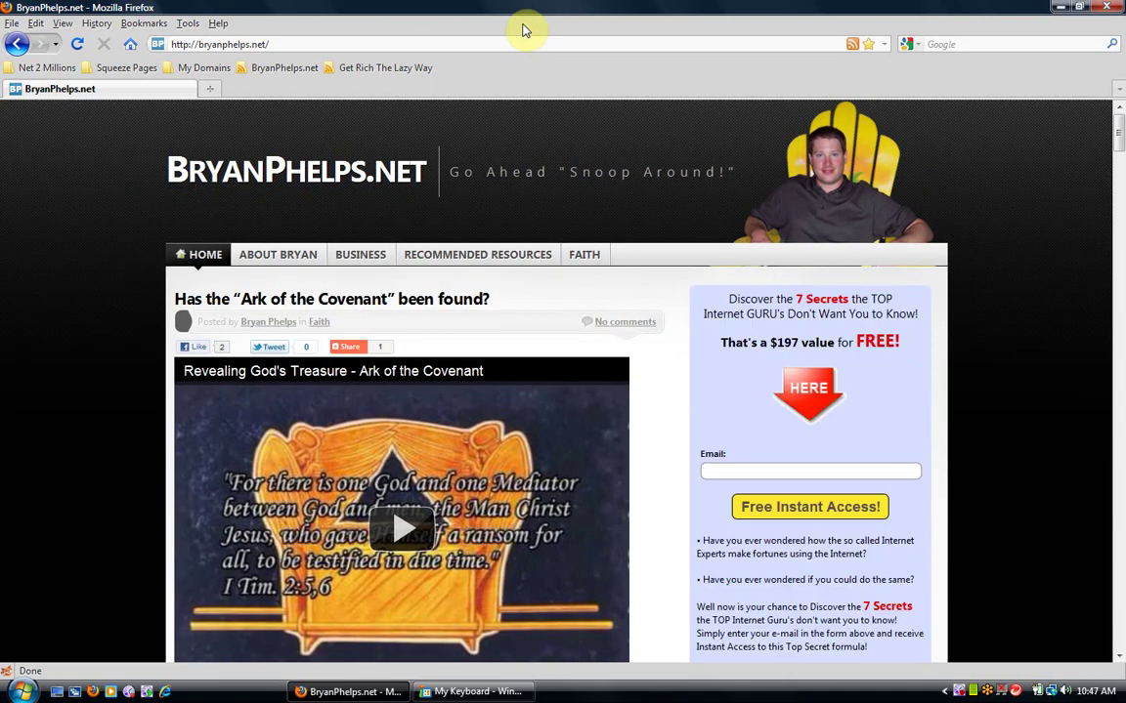
{"action": "key", "text": "ctrl+minus"}
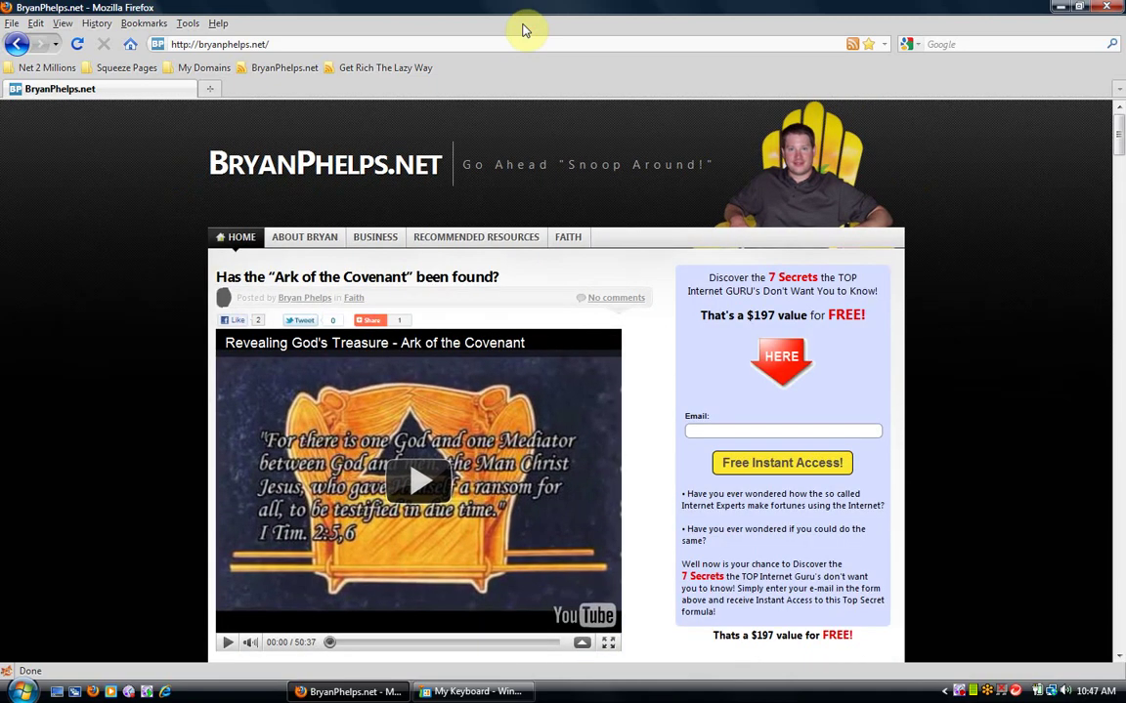
{"action": "key", "text": "ctrl+minus"}
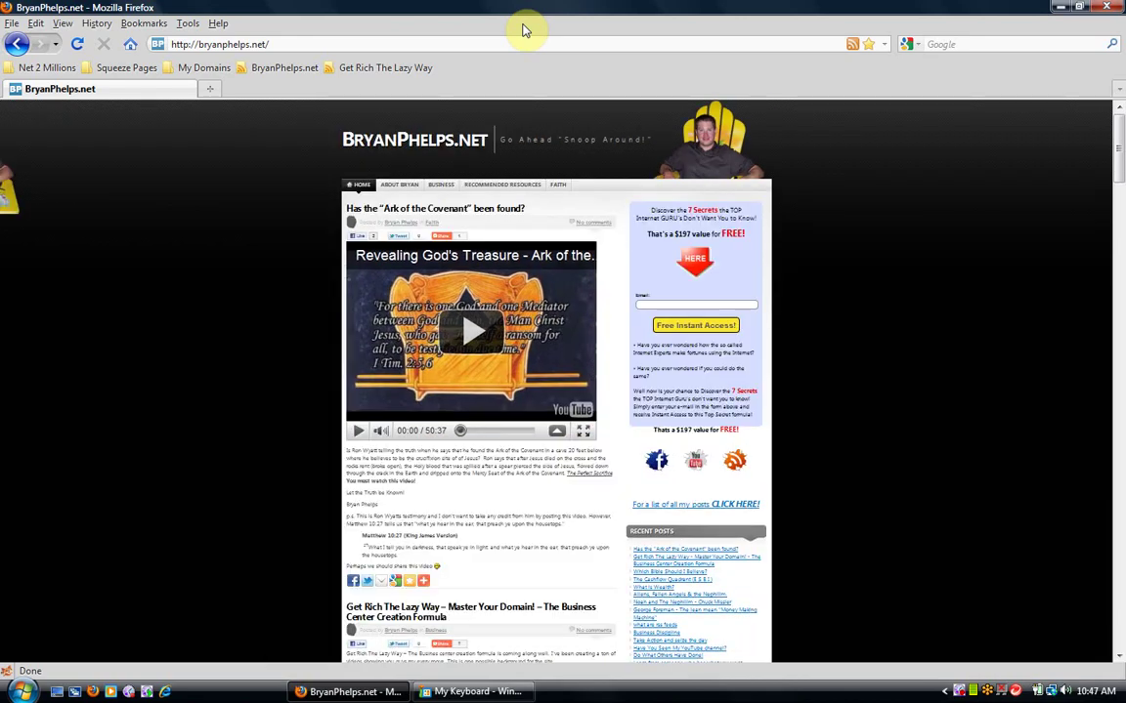
{"action": "key", "text": "ctrl+0"}
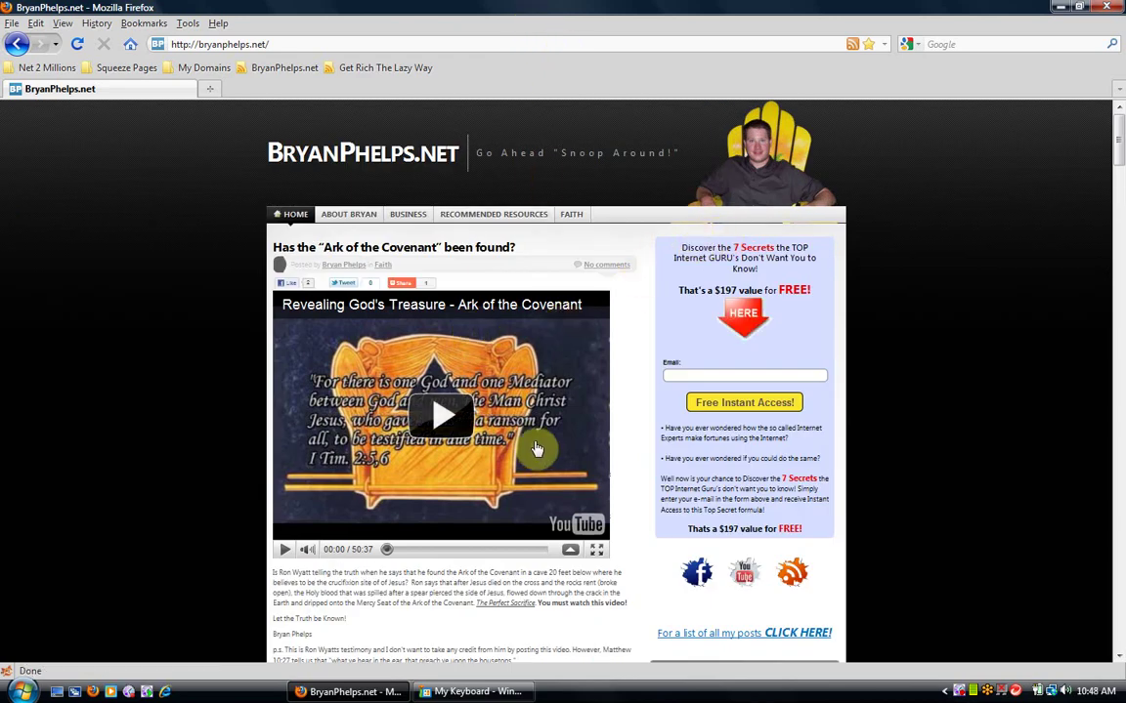
- Switch to the My Keyboard photo in Windows Photo Gallery and examine the prt sc key up close
{"action": "mouse_move", "coordinate": [468, 698]}
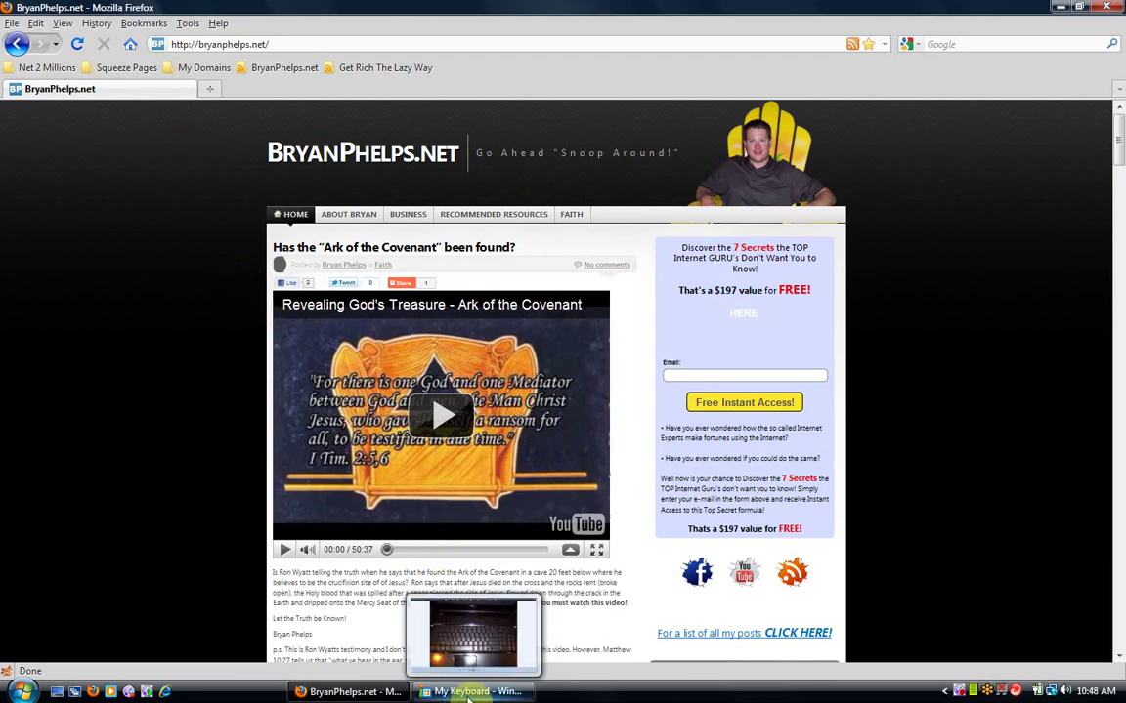
{"action": "left_click", "coordinate": [468, 696]}
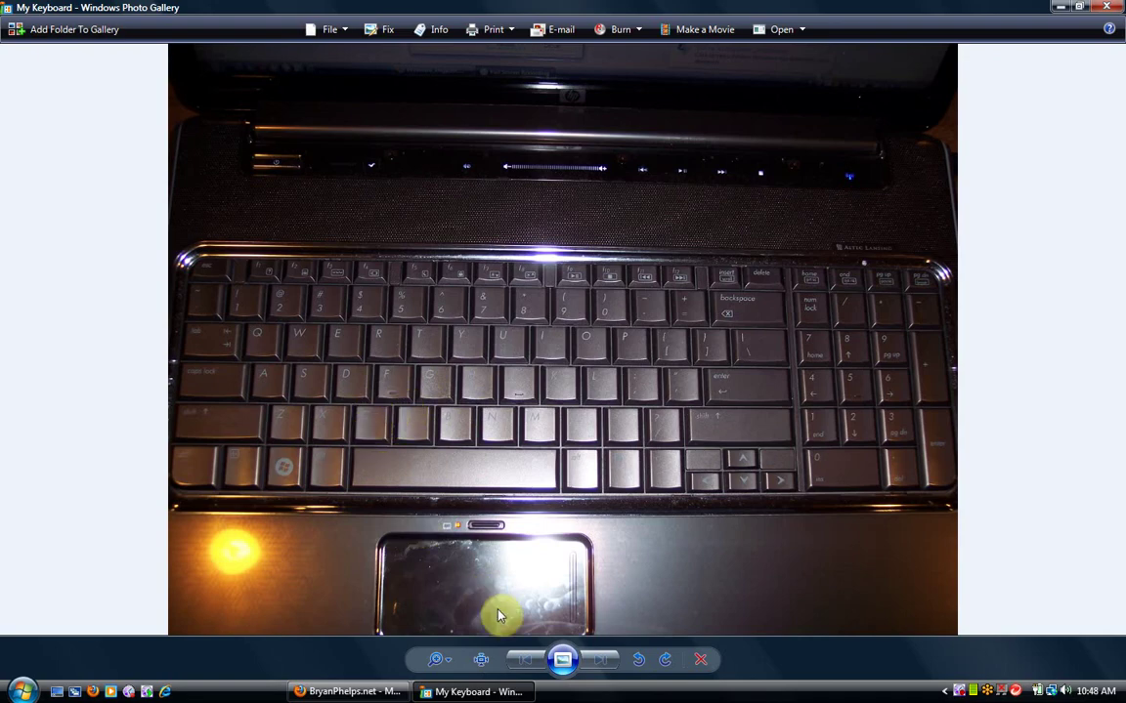
{"action": "left_click", "coordinate": [449, 659]}
{"action": "mouse_move", "coordinate": [449, 656]}
{"action": "left_mouse_down"}
{"action": "mouse_move", "coordinate": [447, 633]}
{"action": "mouse_move", "coordinate": [453, 660]}
{"action": "left_mouse_up"}
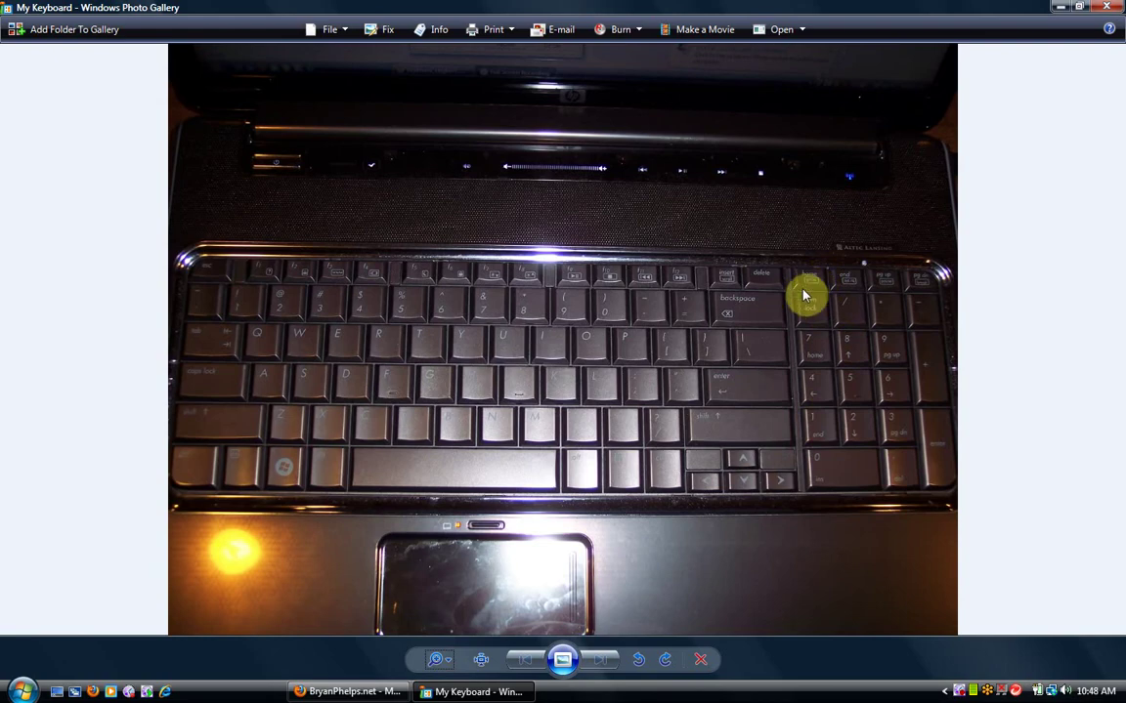
{"action": "left_click_drag", "start_coordinate": [447, 666], "coordinate": [451, 598]}
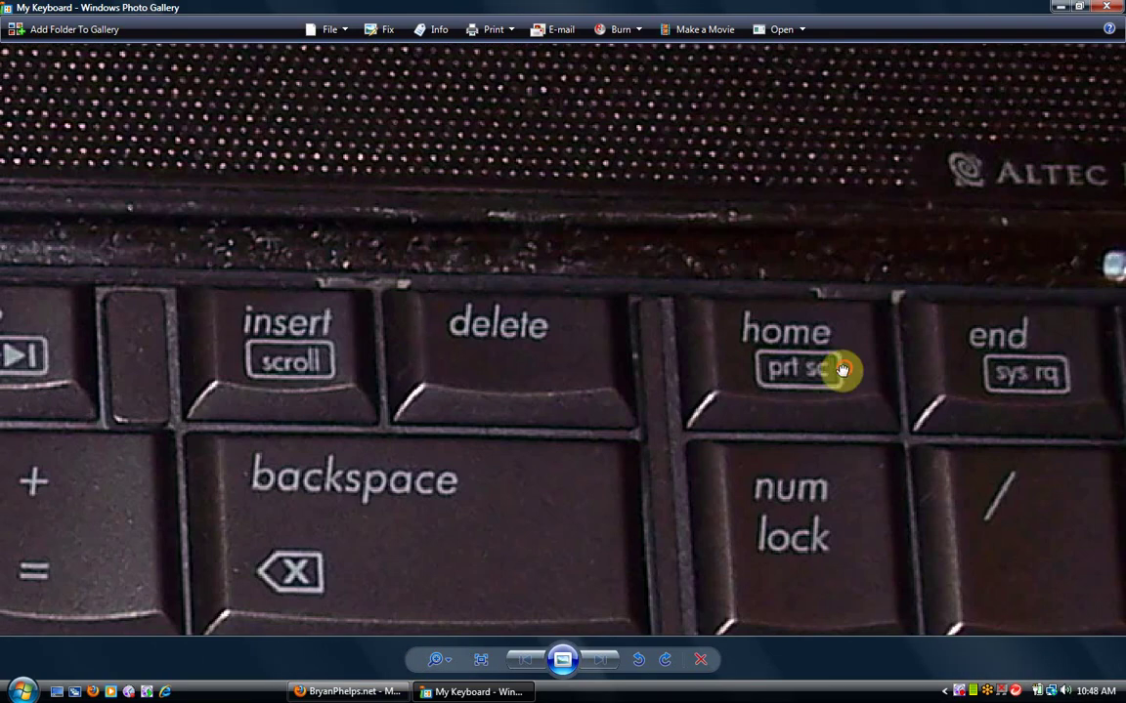
{"action": "left_click_drag", "start_coordinate": [843, 368], "coordinate": [629, 321]}
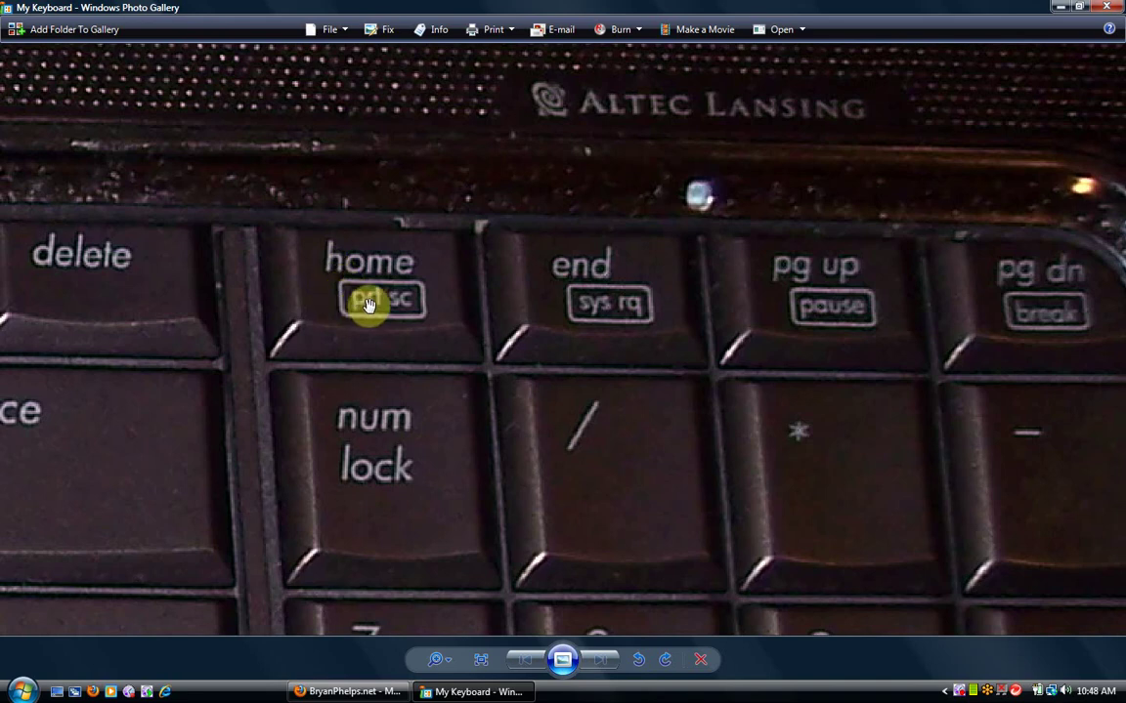
{"action": "left_click_drag", "start_coordinate": [419, 306], "coordinate": [492, 285]}
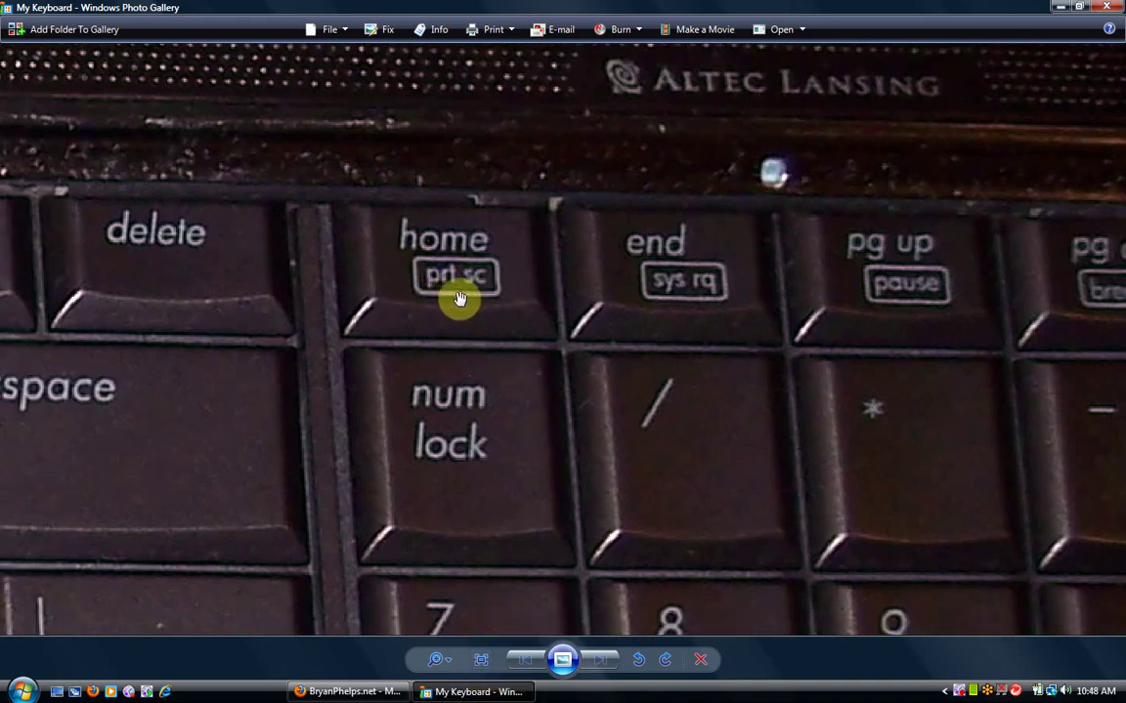
- Examine the fn key in the bottom row of the keyboard photo, and return to a view of the whole keyboard
{"action": "left_click_drag", "start_coordinate": [452, 663], "coordinate": [453, 677]}
{"action": "left_click_drag", "start_coordinate": [266, 511], "coordinate": [304, 415]}
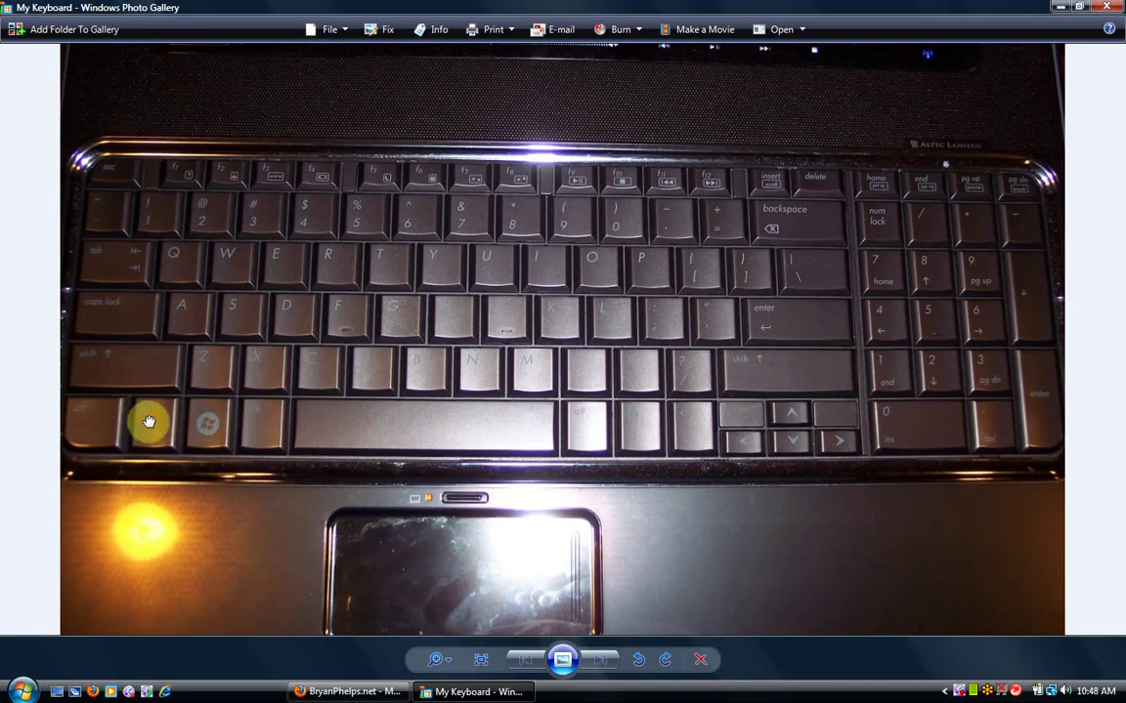
{"action": "left_click_drag", "start_coordinate": [447, 662], "coordinate": [366, 359]}
{"action": "left_click_drag", "start_coordinate": [958, 116], "coordinate": [272, 519]}
{"action": "left_click", "coordinate": [447, 665]}
{"action": "left_click_drag", "start_coordinate": [448, 670], "coordinate": [447, 681]}
{"action": "left_click_drag", "start_coordinate": [73, 468], "coordinate": [171, 310]}
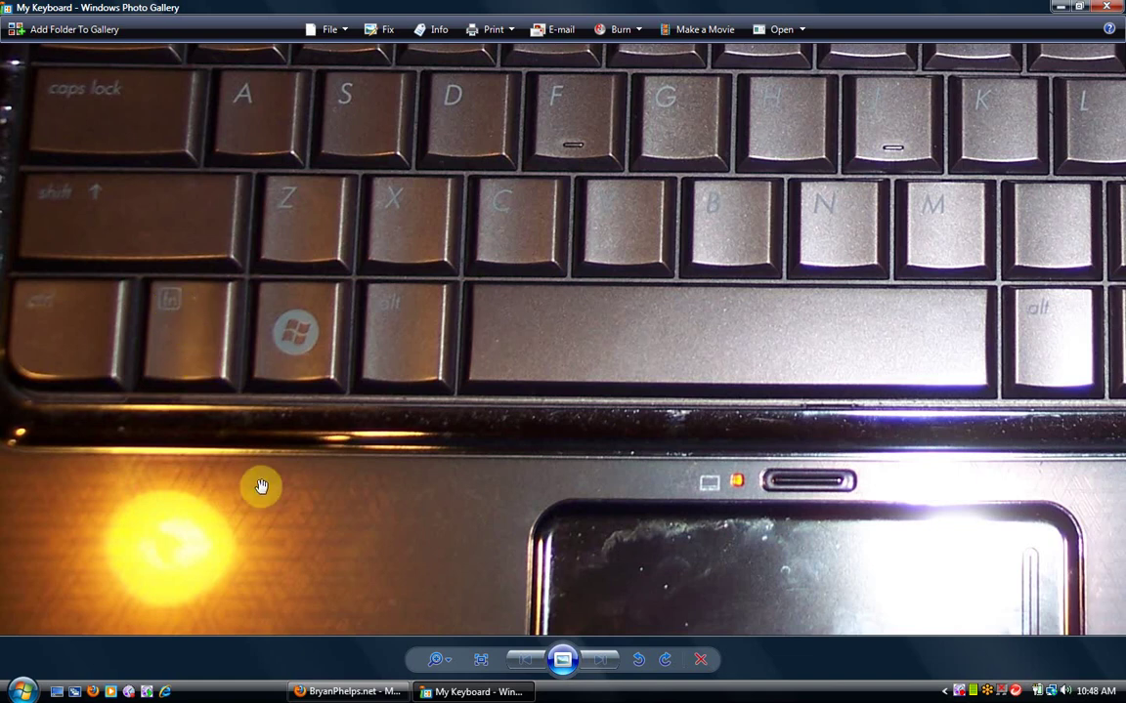
{"action": "left_click_drag", "start_coordinate": [451, 667], "coordinate": [450, 660]}
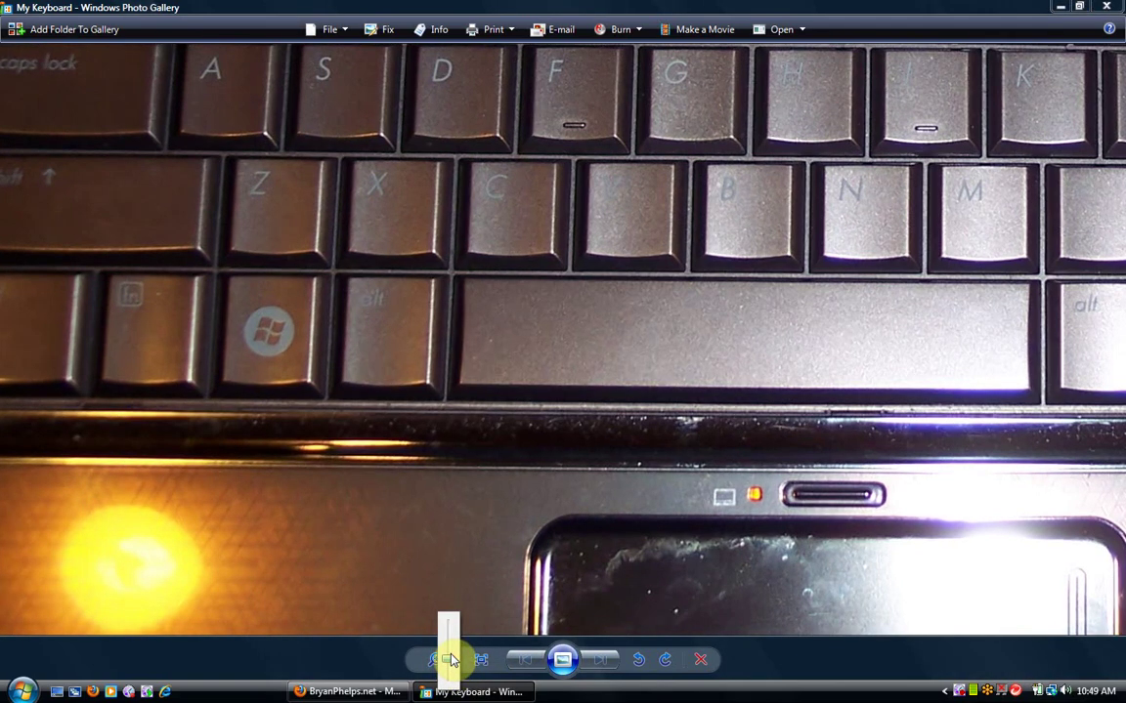
{"action": "left_click", "coordinate": [467, 312]}
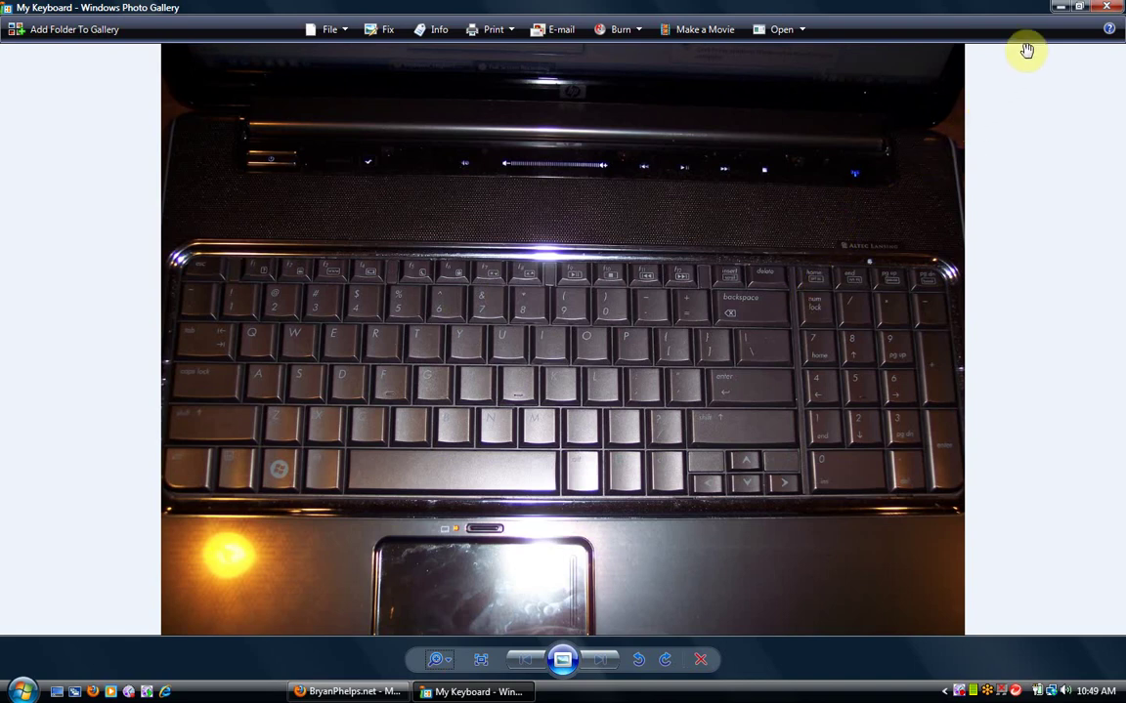
- Switch back to Firefox, capture the full screen, and paste the screenshot into a blank Paint image
{"action": "left_click", "coordinate": [298, 691]}
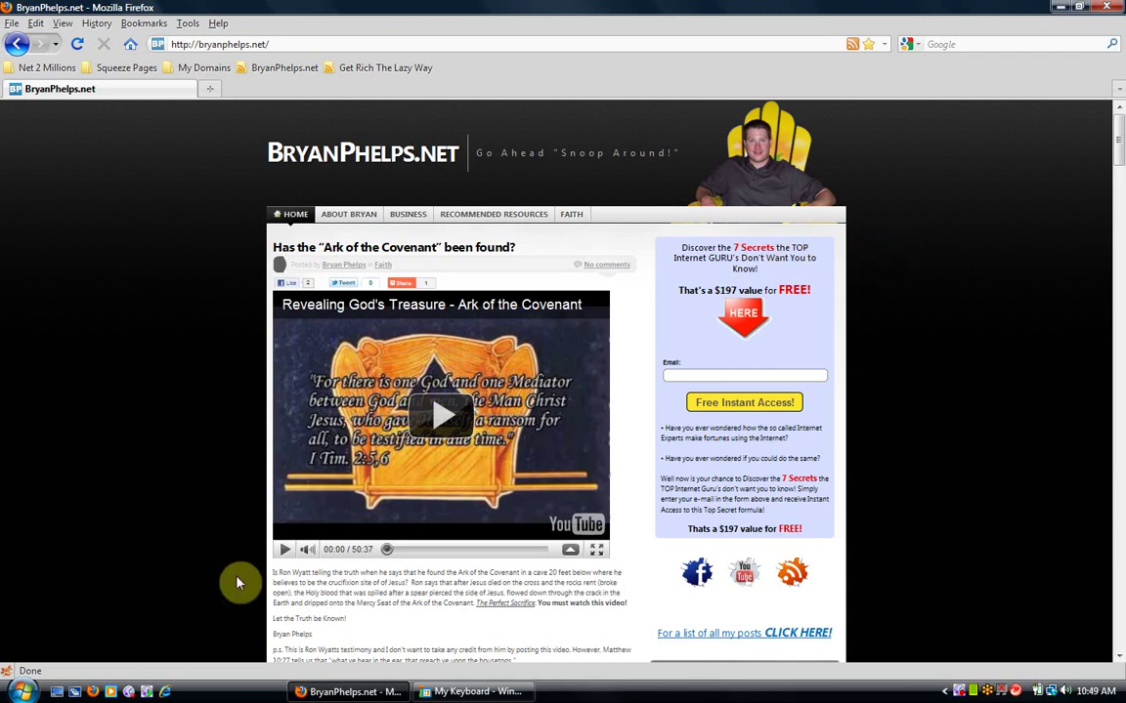
{"action": "left_click", "coordinate": [21, 690]}
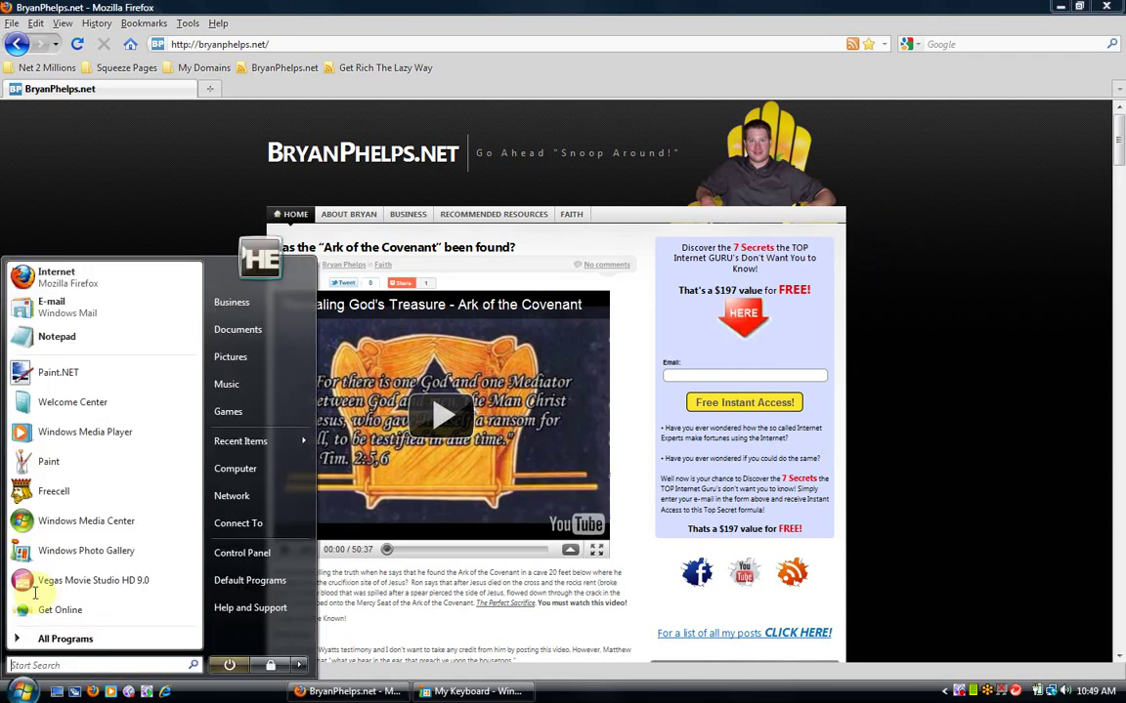
{"action": "left_click", "coordinate": [49, 462]}
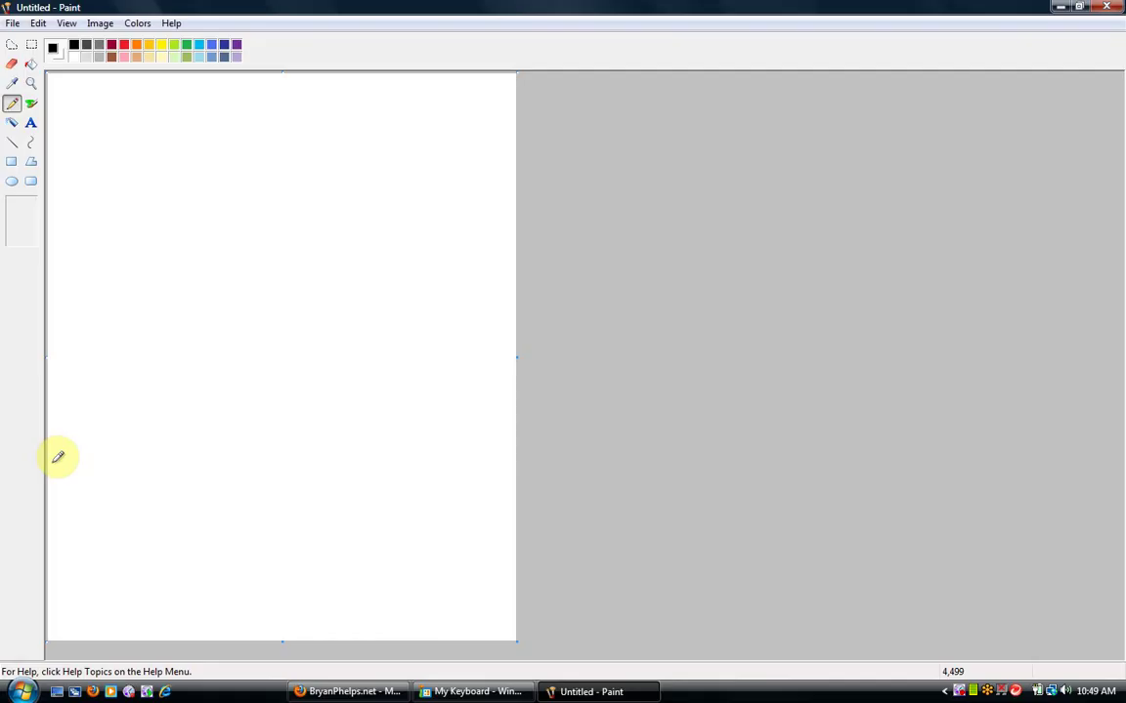
{"action": "key", "text": "ctrl+v"}
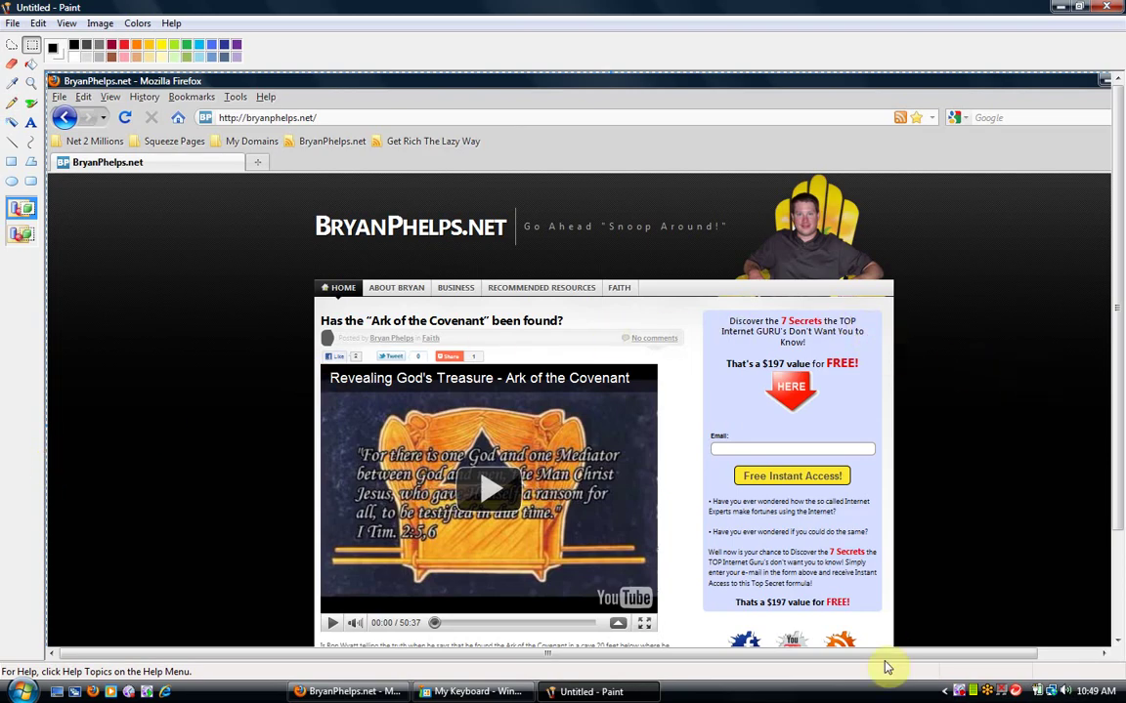
- Examine the pasted screenshot from edge to edge, including the captured browser toolbars and taskbar
{"action": "left_click_drag", "start_coordinate": [799, 655], "coordinate": [850, 655]}
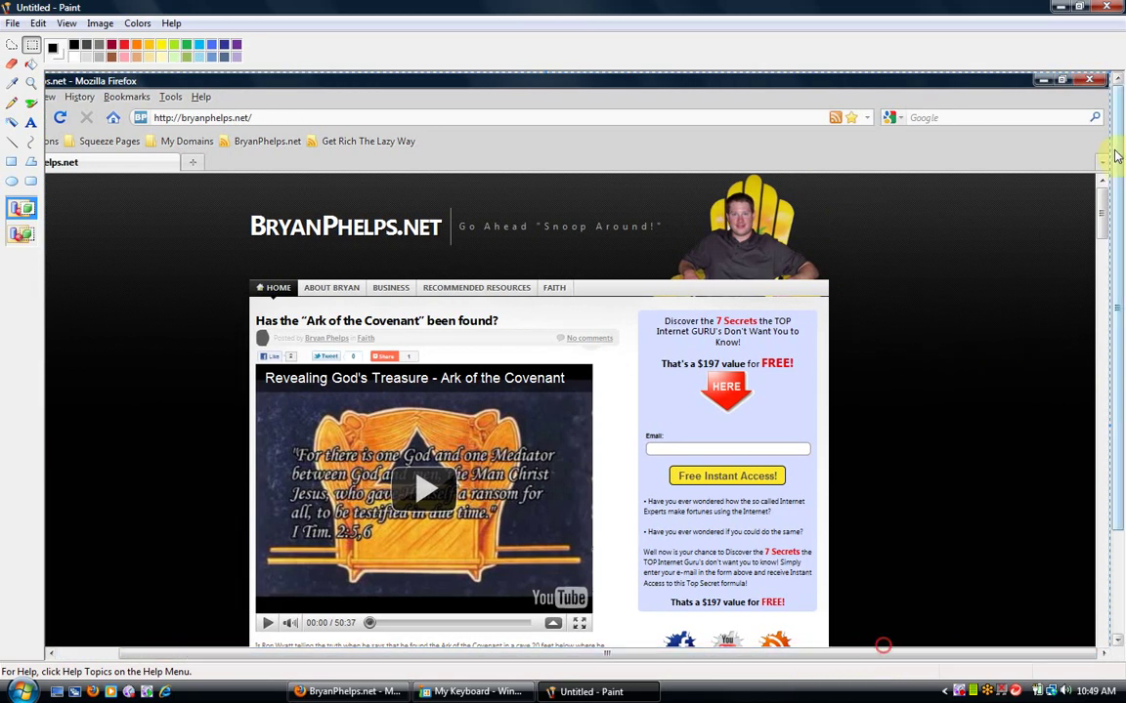
{"action": "left_click_drag", "start_coordinate": [1116, 181], "coordinate": [1117, 313]}
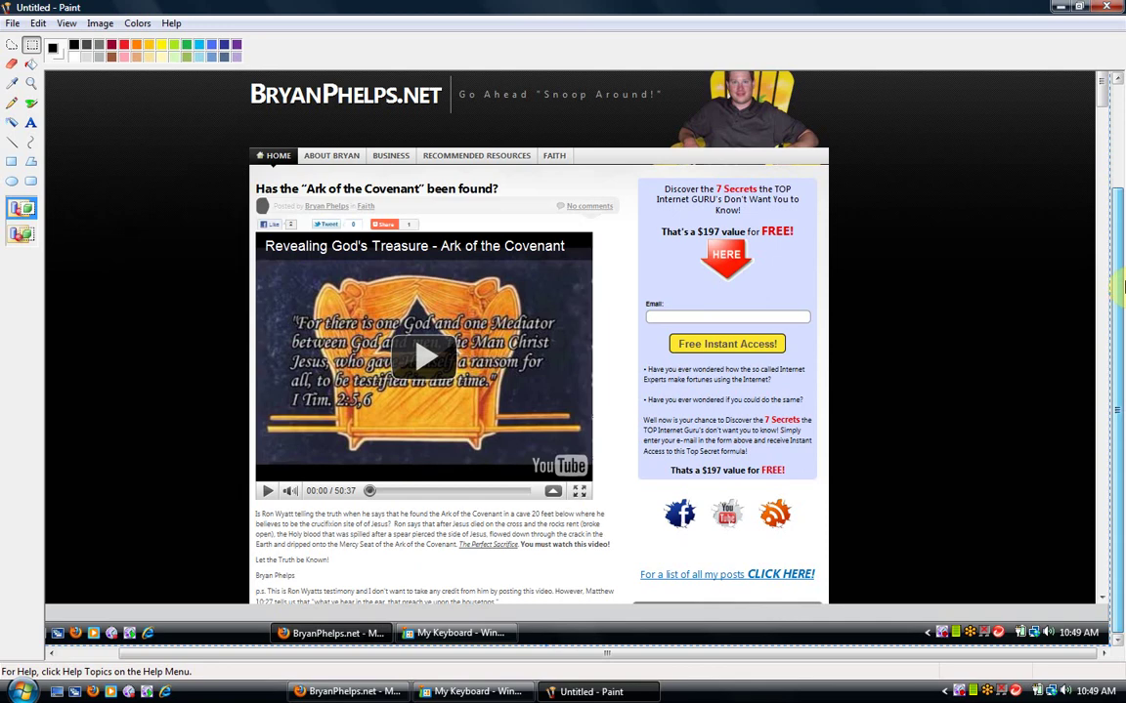
{"action": "right_click", "coordinate": [1017, 285]}
{"action": "left_click", "coordinate": [1018, 283]}
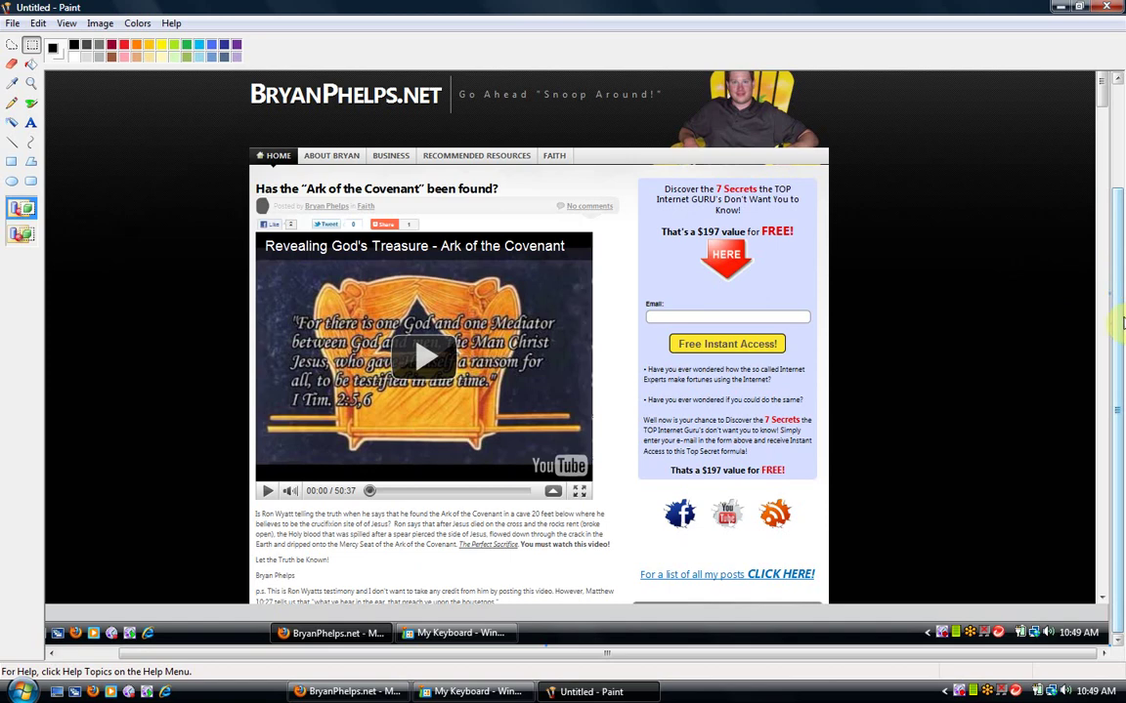
{"action": "left_click_drag", "start_coordinate": [296, 653], "coordinate": [249, 669]}
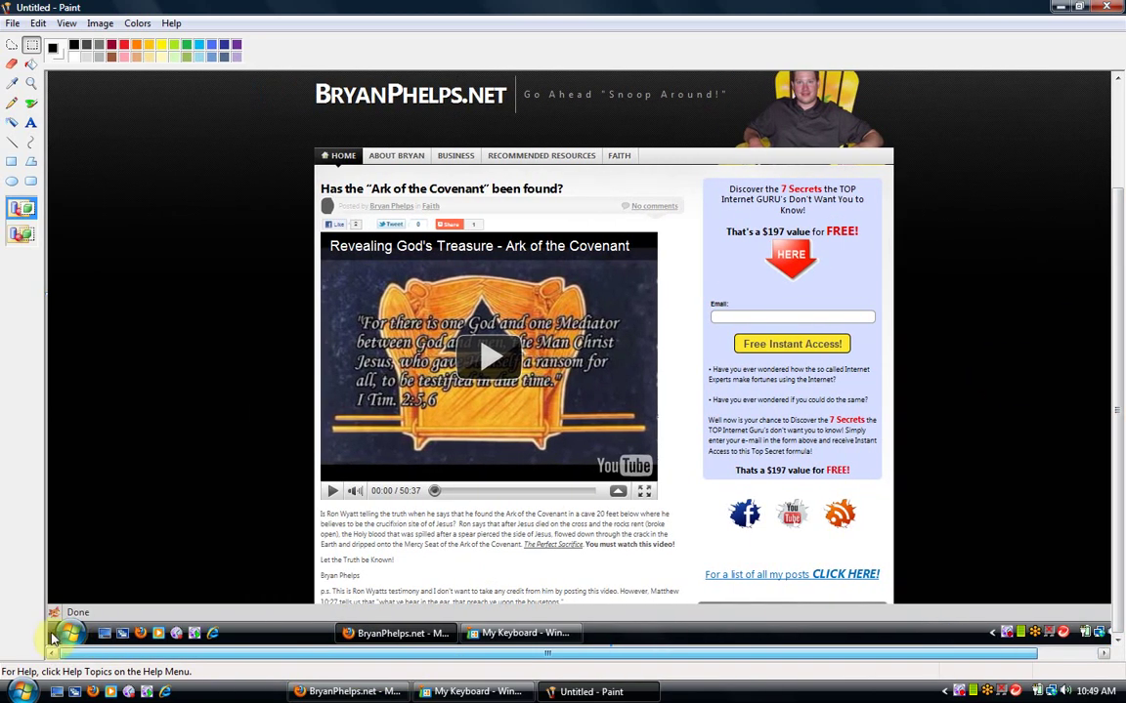
{"action": "left_click_drag", "start_coordinate": [1116, 291], "coordinate": [1116, 202]}
{"action": "mouse_move", "coordinate": [316, 656]}
{"action": "left_mouse_down"}
{"action": "mouse_move", "coordinate": [352, 648]}
{"action": "mouse_move", "coordinate": [377, 614]}
{"action": "left_mouse_up"}
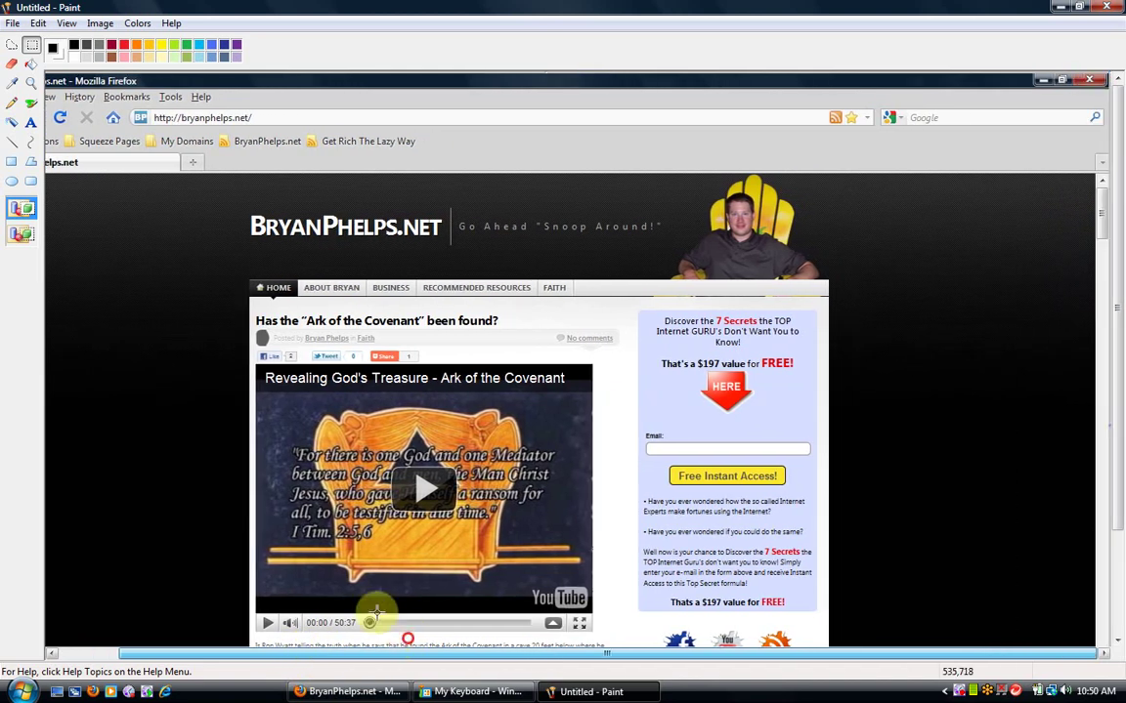
{"action": "left_click_drag", "start_coordinate": [601, 659], "coordinate": [457, 656]}
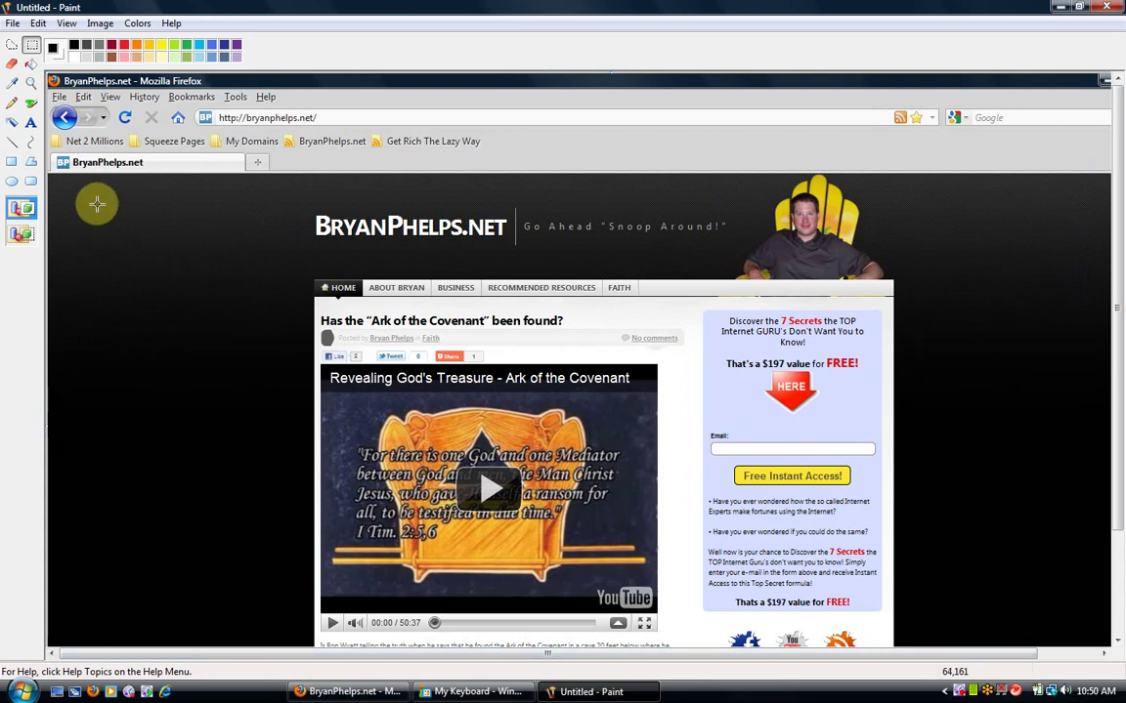
- Crop the screenshot to the web page by selecting all, shifting it up and left past the browser toolbars, and shrinking the canvas's lower-right corner
{"action": "left_click", "coordinate": [67, 25]}
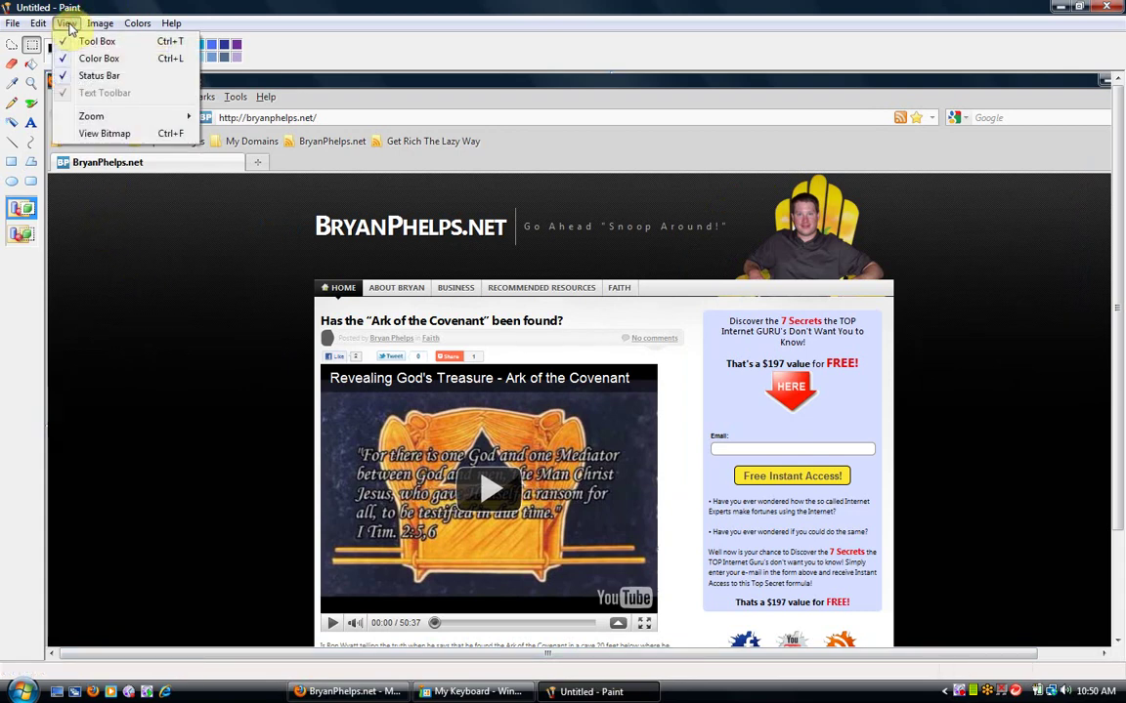
{"action": "mouse_move", "coordinate": [137, 23]}
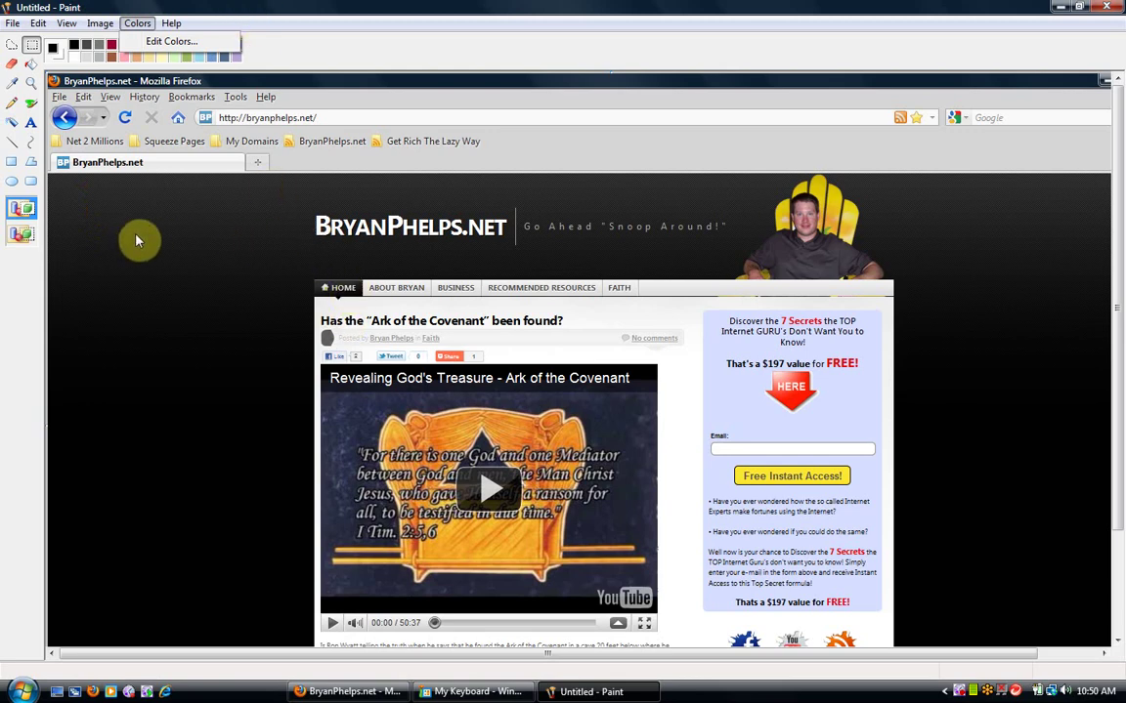
{"action": "mouse_move", "coordinate": [171, 19]}
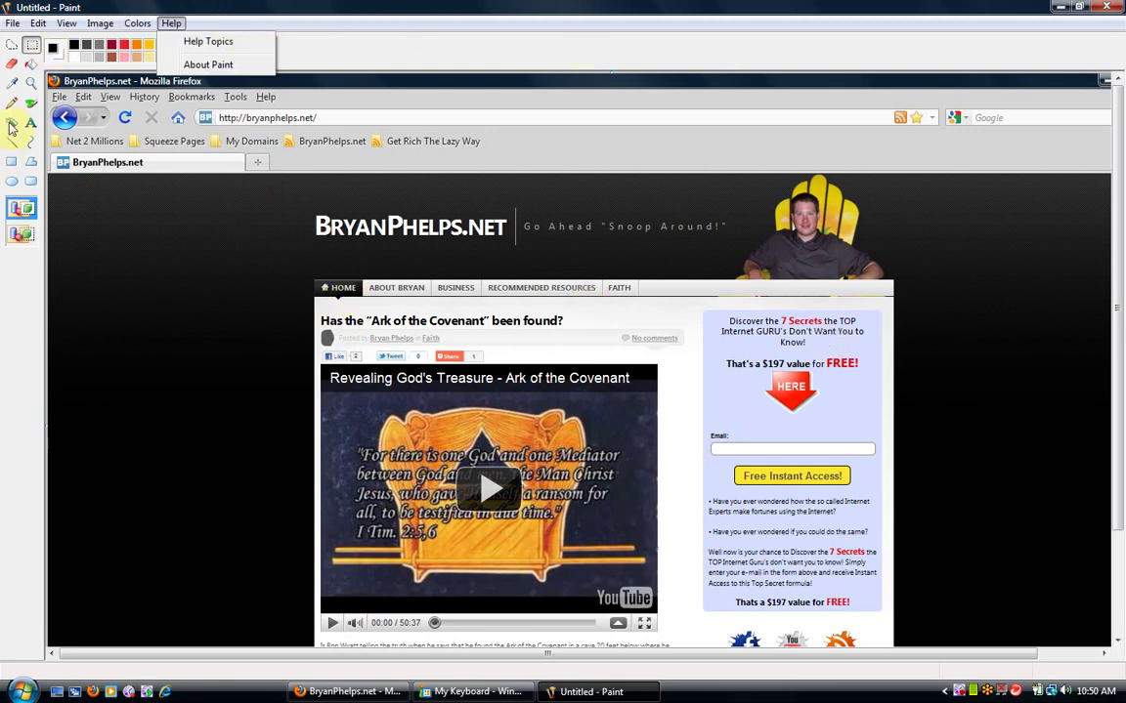
{"action": "mouse_move", "coordinate": [42, 27]}
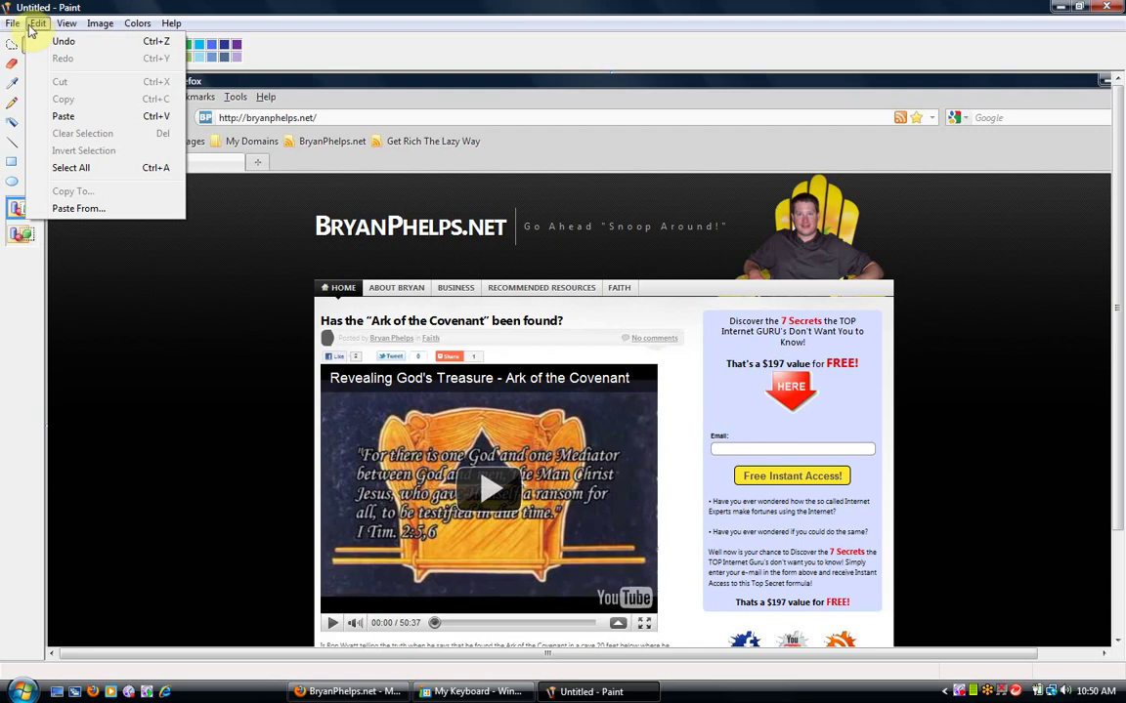
{"action": "left_click", "coordinate": [83, 164]}
{"action": "mouse_move", "coordinate": [786, 465]}
{"action": "left_mouse_down"}
{"action": "mouse_move", "coordinate": [603, 358]}
{"action": "mouse_move", "coordinate": [572, 352]}
{"action": "mouse_move", "coordinate": [569, 370]}
{"action": "left_mouse_up"}
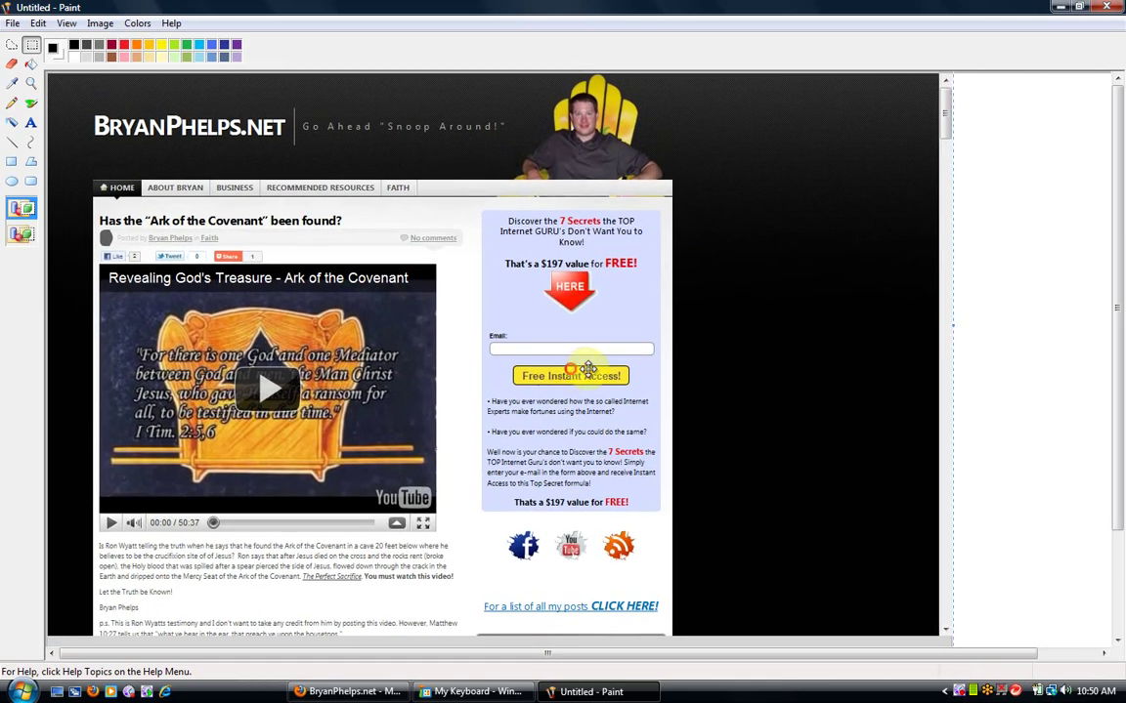
{"action": "mouse_move", "coordinate": [1111, 507]}
{"action": "left_mouse_down"}
{"action": "mouse_move", "coordinate": [1105, 483]}
{"action": "mouse_move", "coordinate": [1067, 628]}
{"action": "mouse_move", "coordinate": [1033, 657]}
{"action": "mouse_move", "coordinate": [1113, 645]}
{"action": "left_mouse_up"}
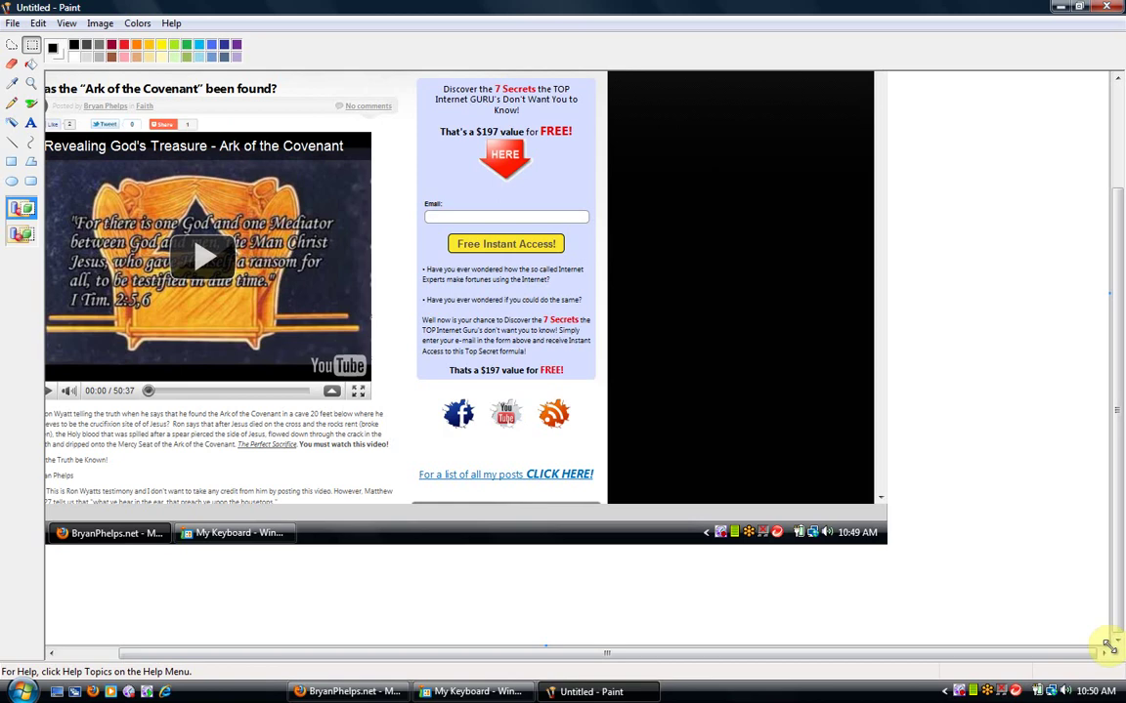
{"action": "left_click_drag", "start_coordinate": [1109, 645], "coordinate": [687, 486]}
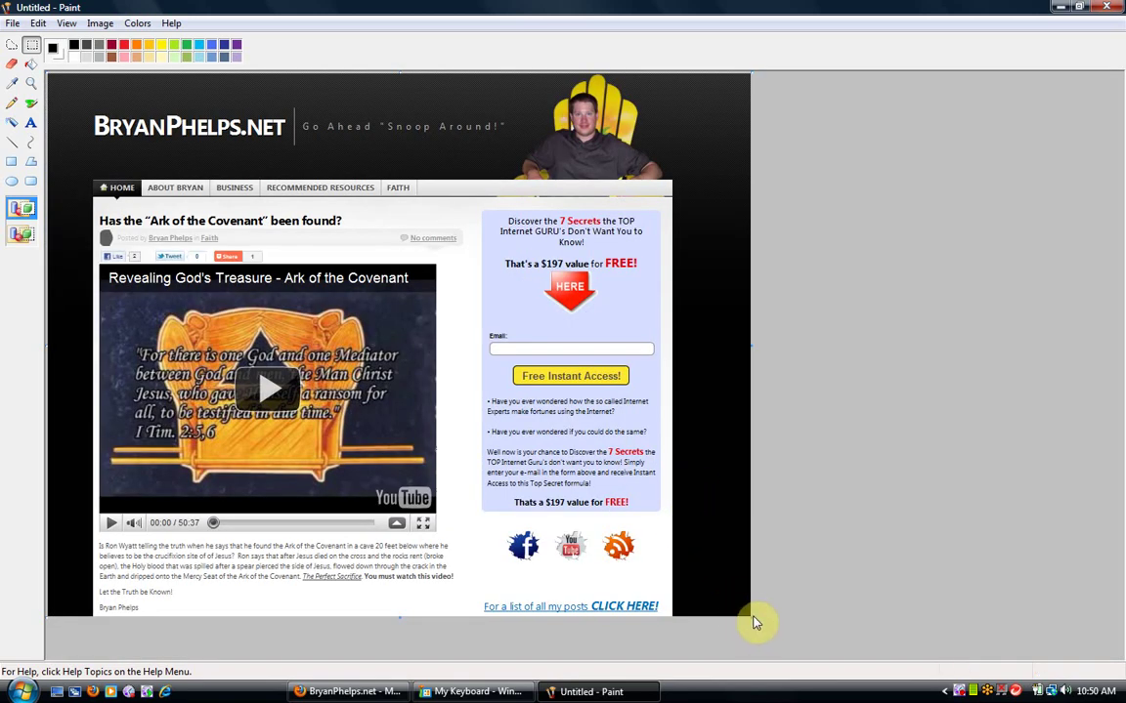
- Trim a narrow strip off the canvas's right edge and resize the image to 70% horizontally and 70% vertically
{"action": "left_click_drag", "start_coordinate": [749, 617], "coordinate": [730, 617]}
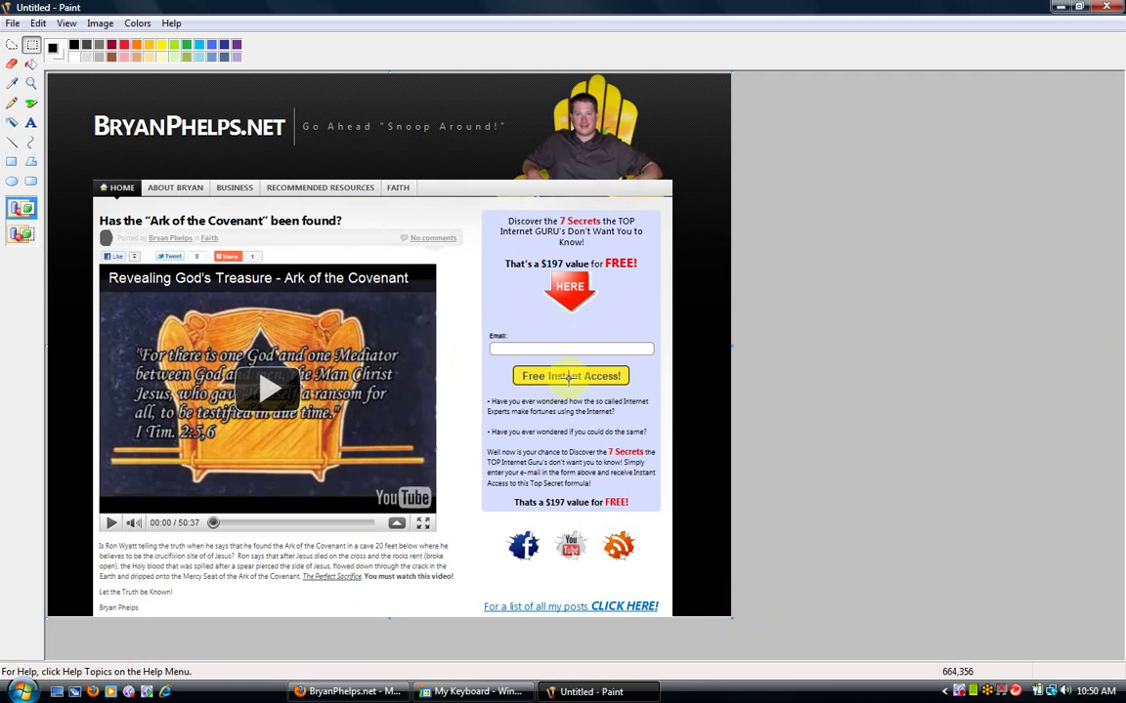
{"action": "left_click", "coordinate": [67, 23]}
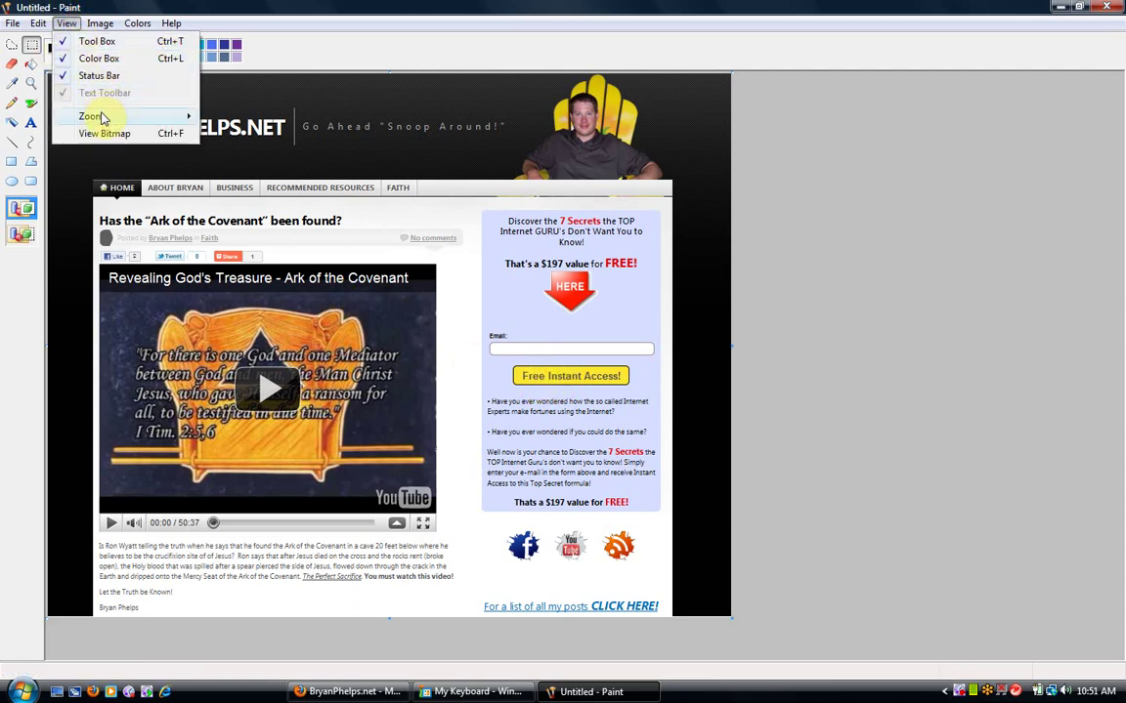
{"action": "mouse_move", "coordinate": [103, 118]}
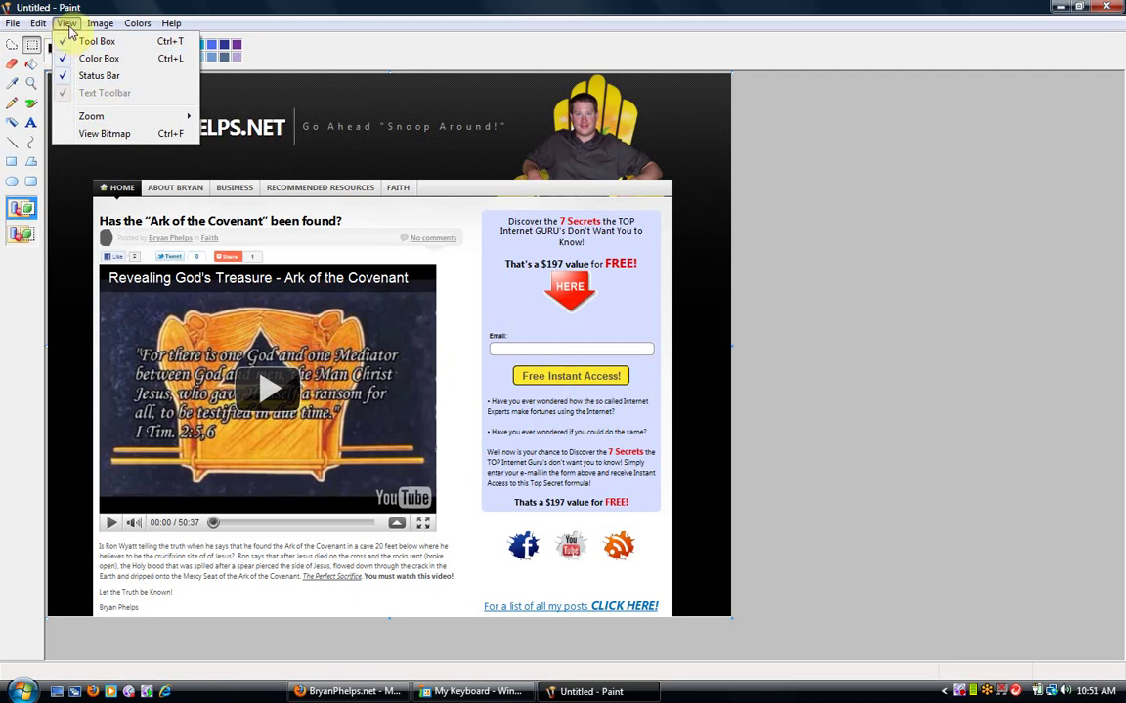
{"action": "mouse_move", "coordinate": [98, 22]}
{"action": "left_click", "coordinate": [128, 60]}
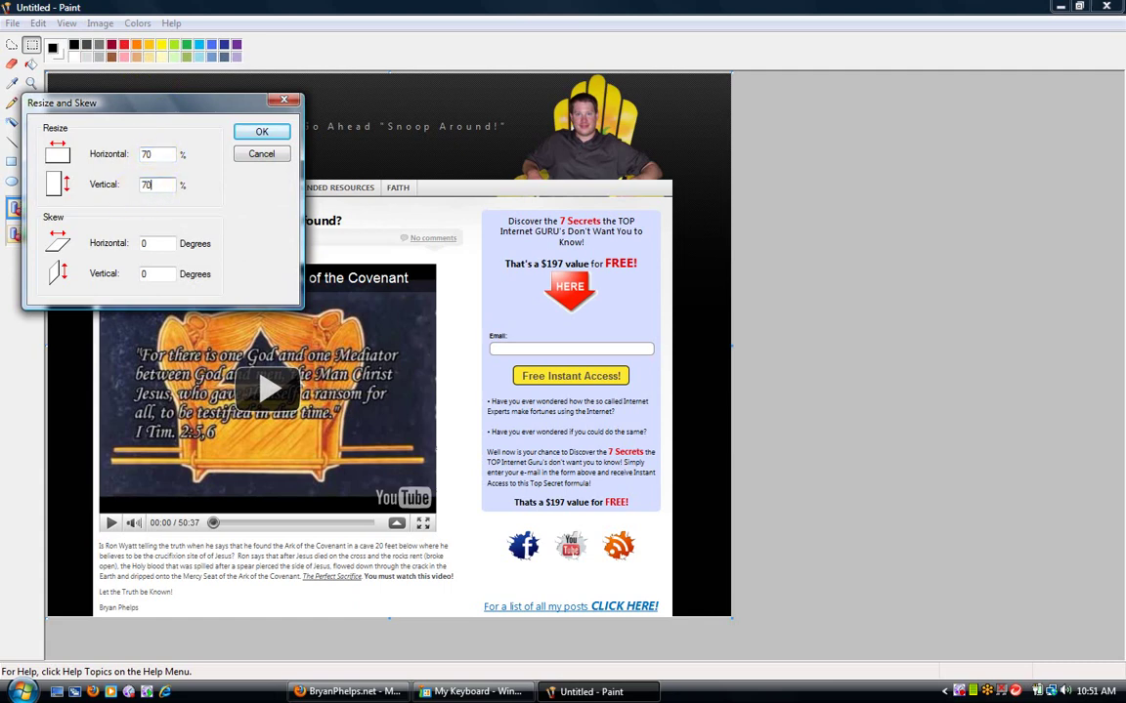
{"action": "left_click", "coordinate": [257, 134]}
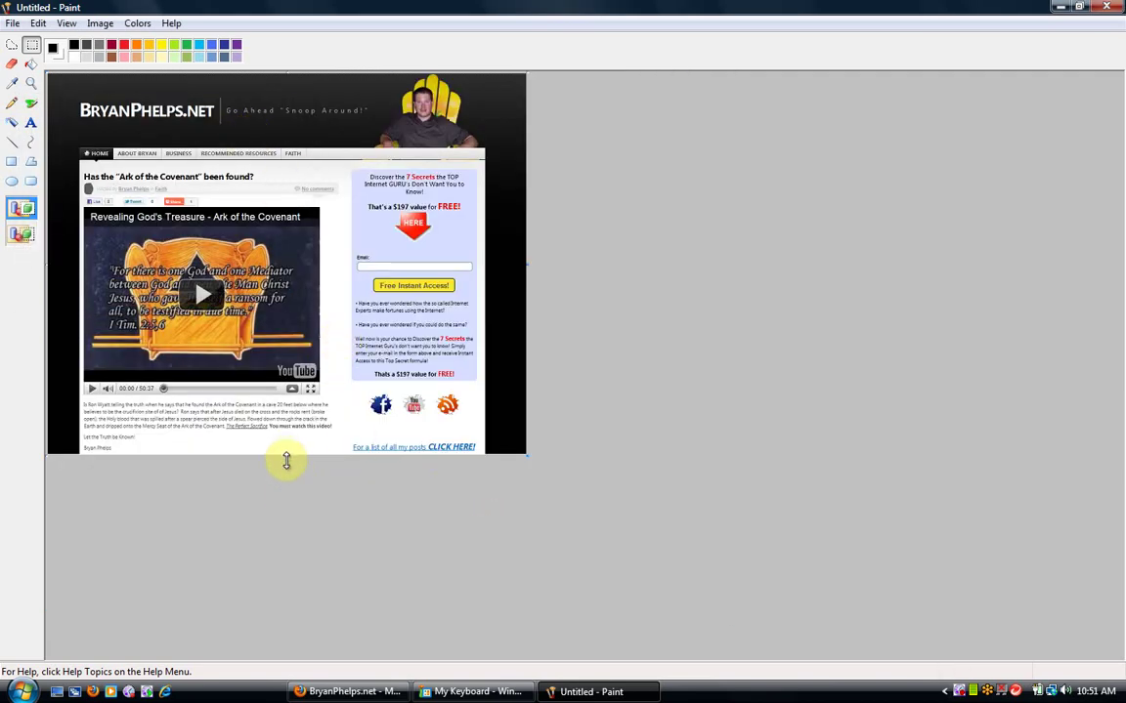
- Extend the canvas downward to add a blank white strip below the web page image
{"action": "left_click_drag", "start_coordinate": [286, 456], "coordinate": [291, 514]}
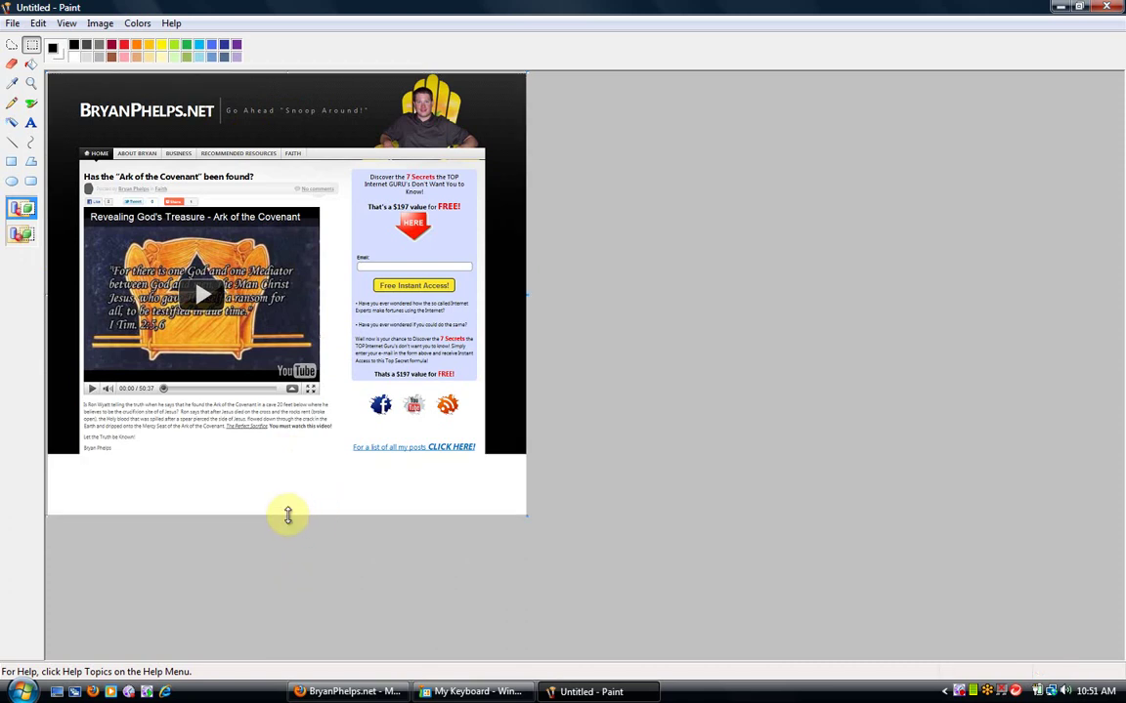
{"action": "left_click_drag", "start_coordinate": [287, 515], "coordinate": [289, 532]}
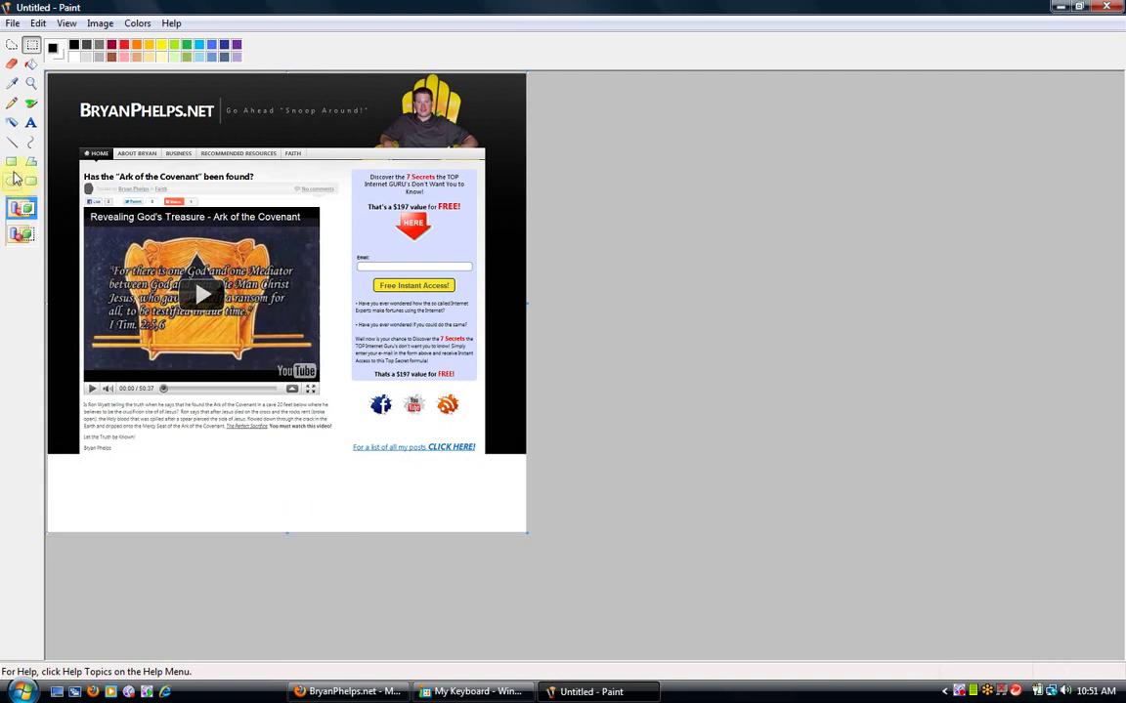
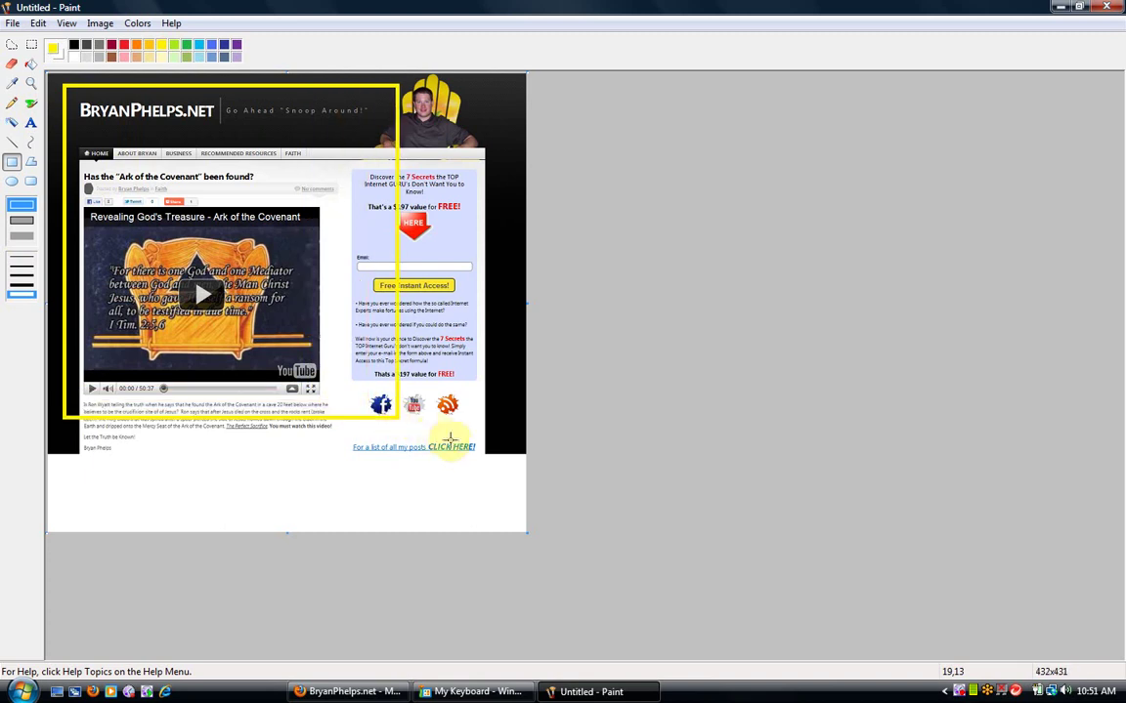
{"action": "left_click_drag", "start_coordinate": [141, 262], "coordinate": [138, 256]}
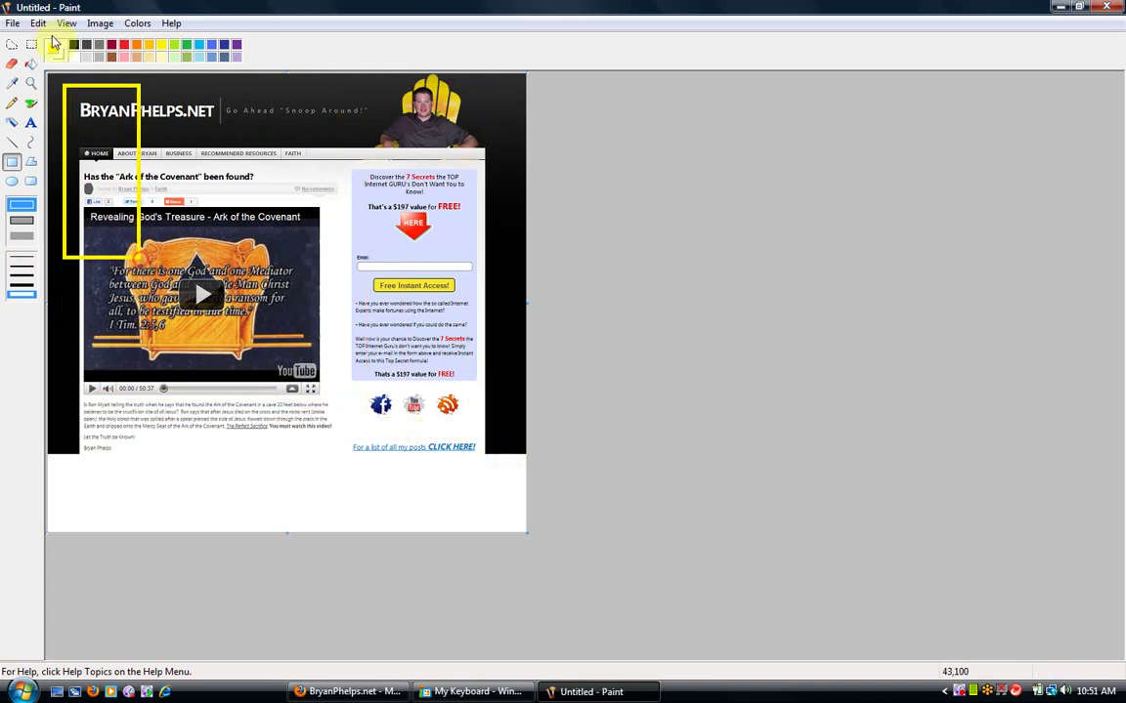
{"action": "left_click", "coordinate": [38, 22]}
{"action": "left_click", "coordinate": [73, 44]}
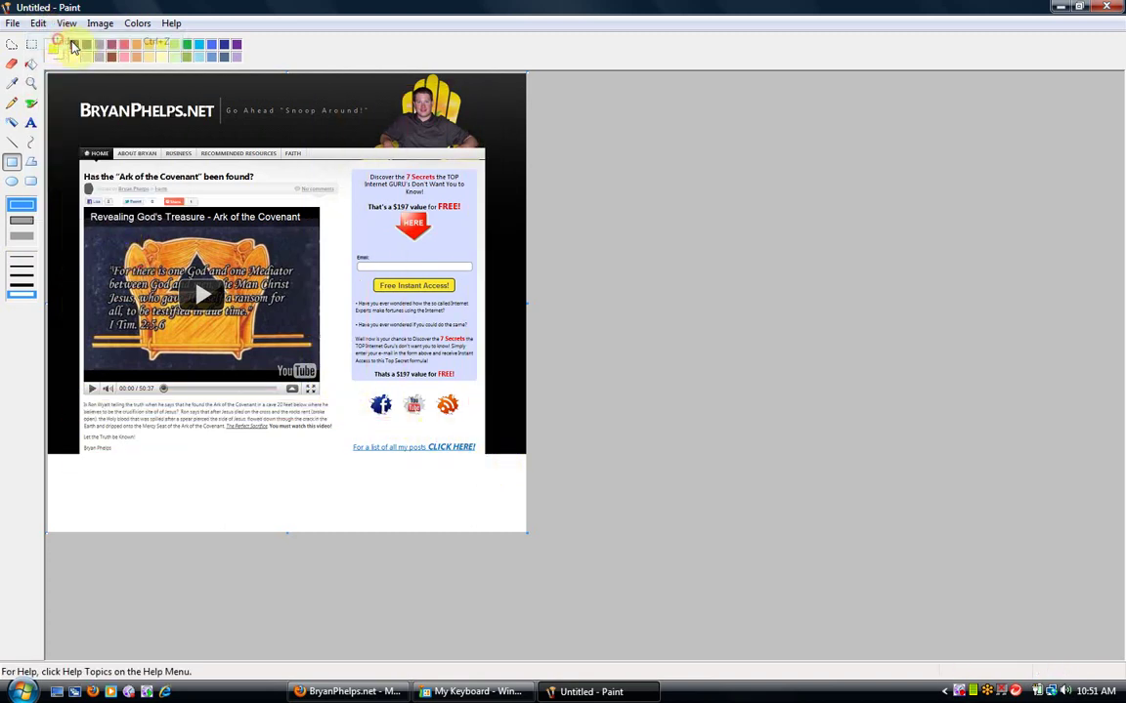
- Undo a trial red rectangle around the whole page and draw a thick red rectangle around the light-blue opt-in form instead
{"action": "left_click", "coordinate": [123, 44]}
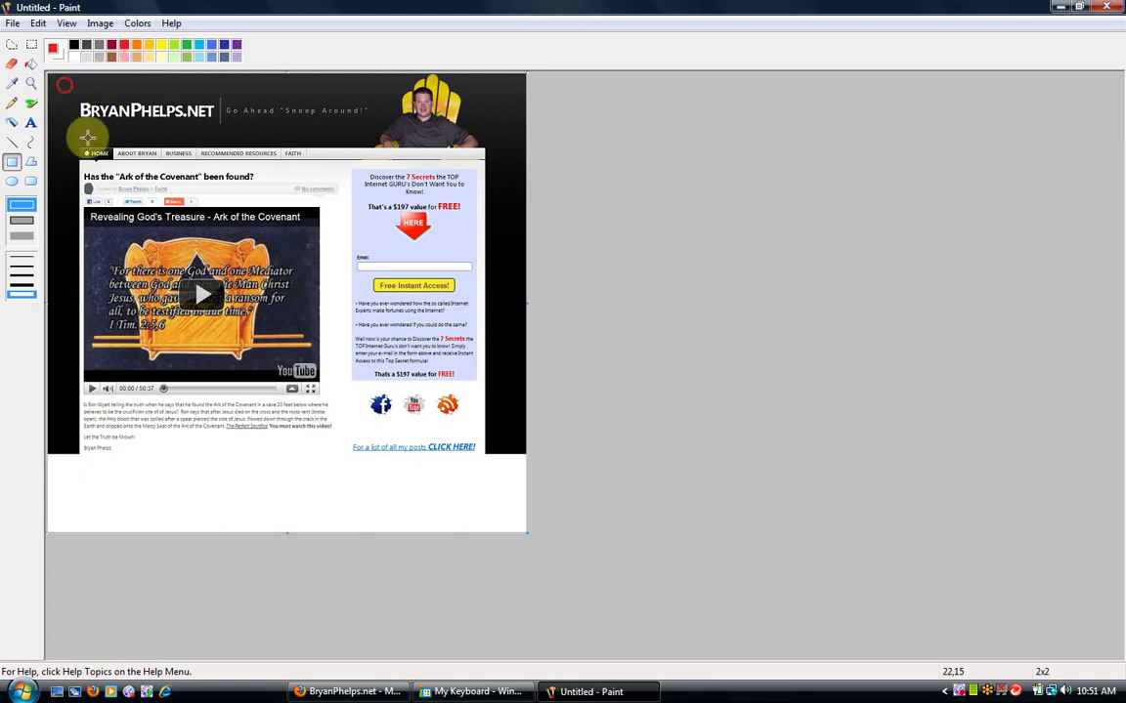
{"action": "left_click_drag", "start_coordinate": [65, 87], "coordinate": [502, 470]}
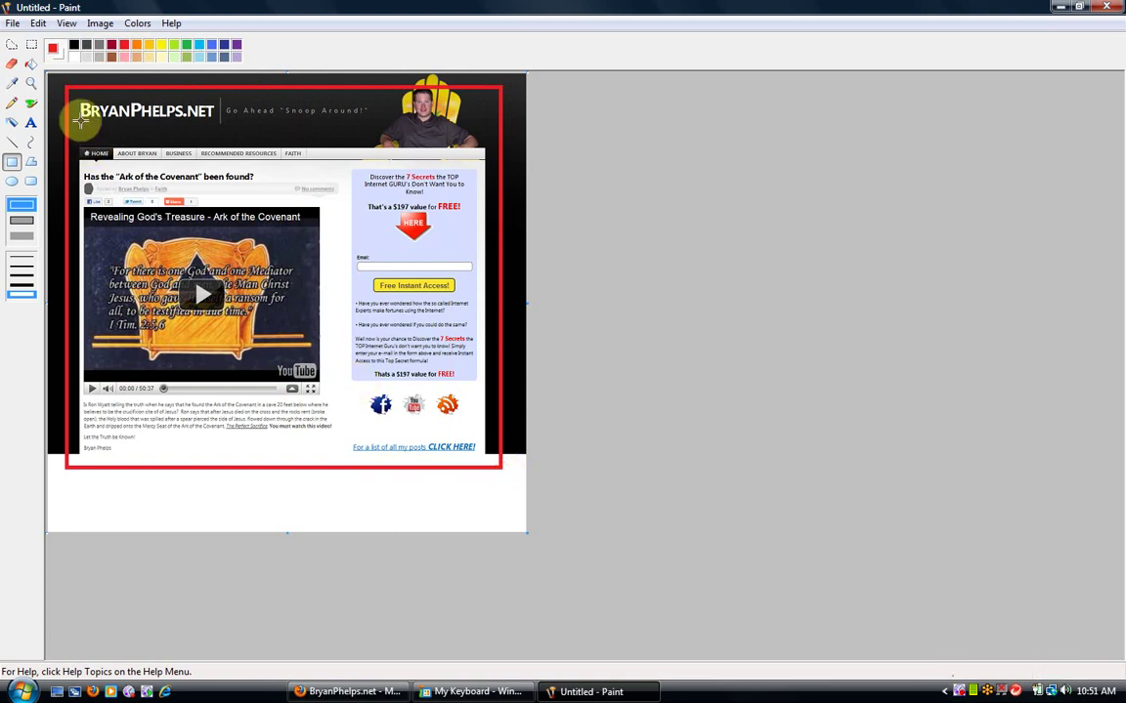
{"action": "left_click", "coordinate": [38, 22]}
{"action": "left_click", "coordinate": [61, 41]}
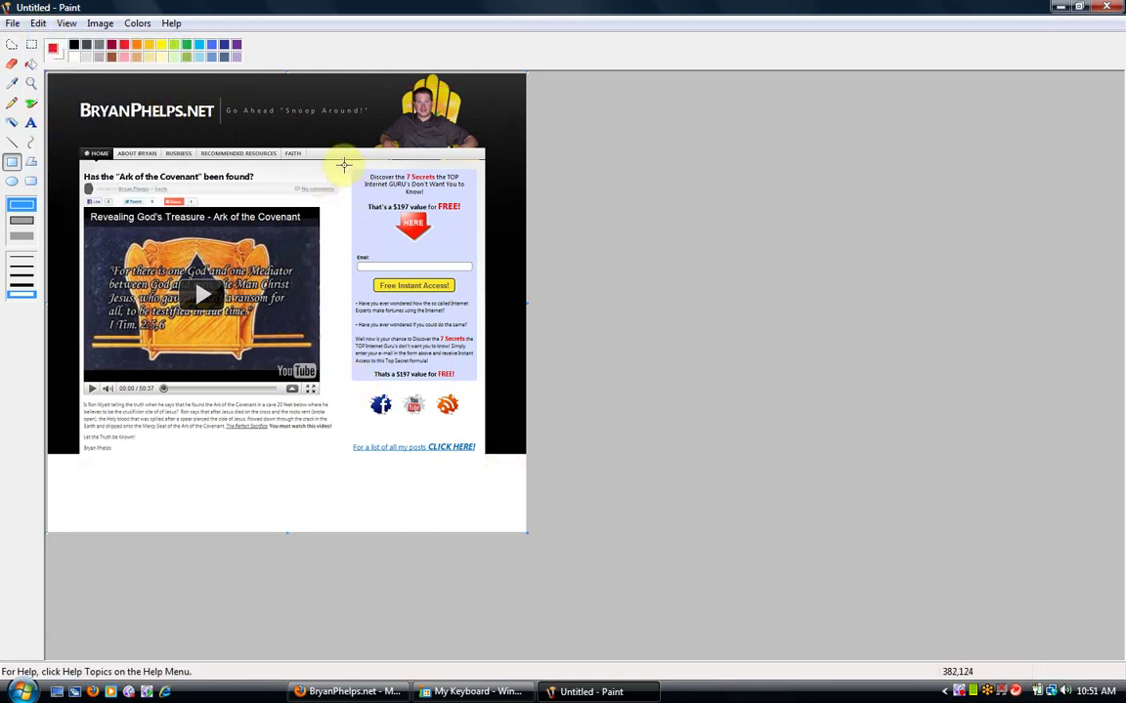
{"action": "left_click_drag", "start_coordinate": [344, 164], "coordinate": [493, 391]}
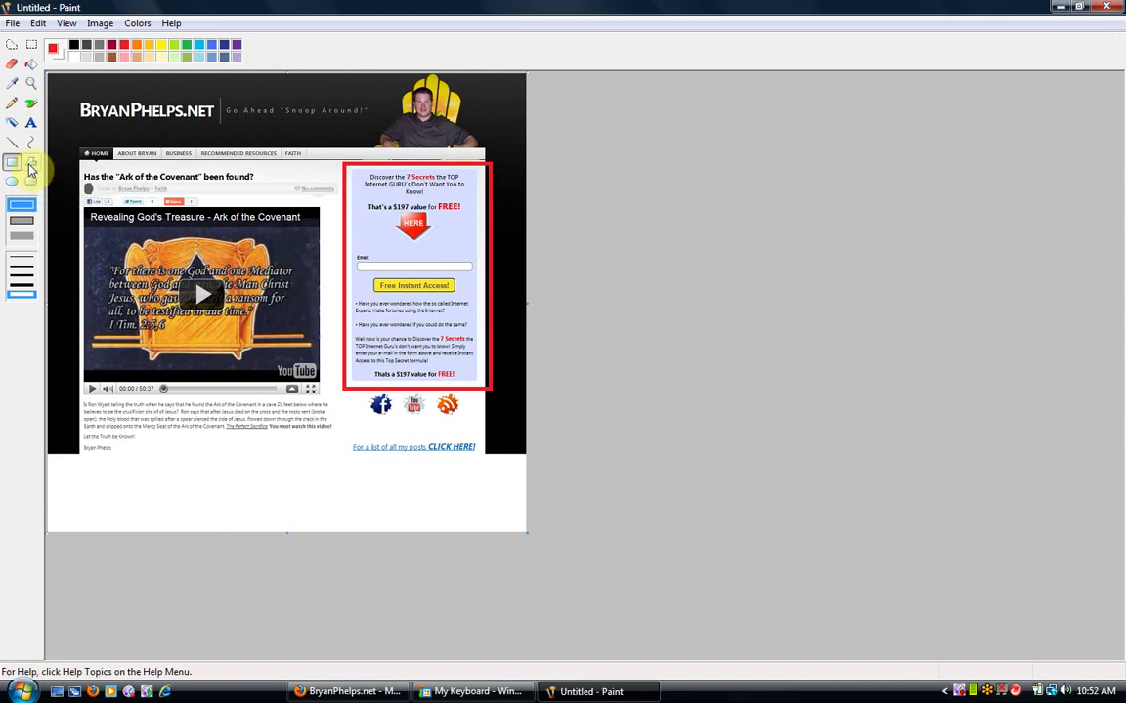
{"action": "left_click", "coordinate": [15, 103]}
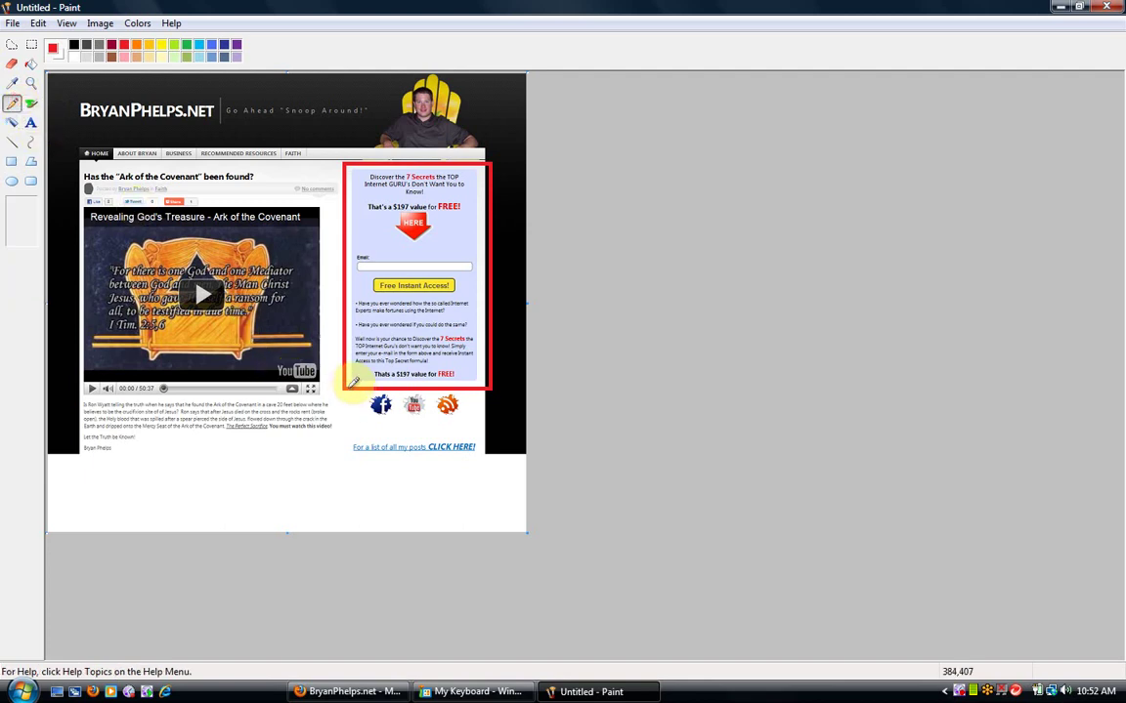
{"action": "left_click_drag", "start_coordinate": [344, 390], "coordinate": [315, 451]}
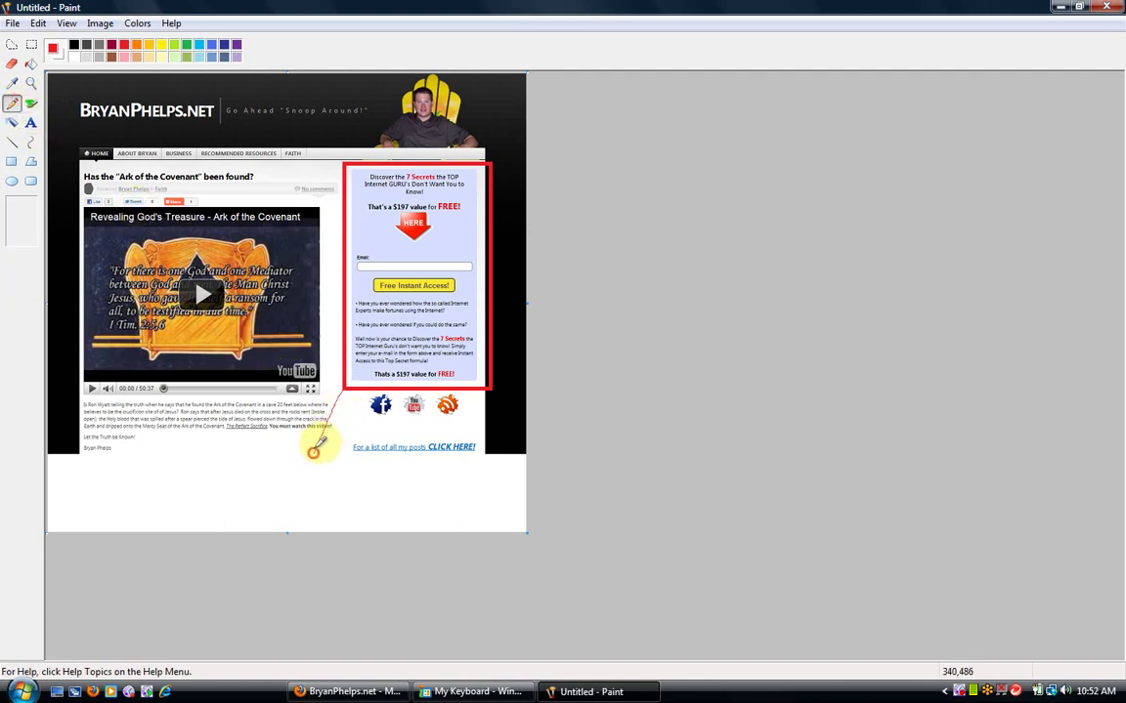
{"action": "left_click", "coordinate": [37, 23]}
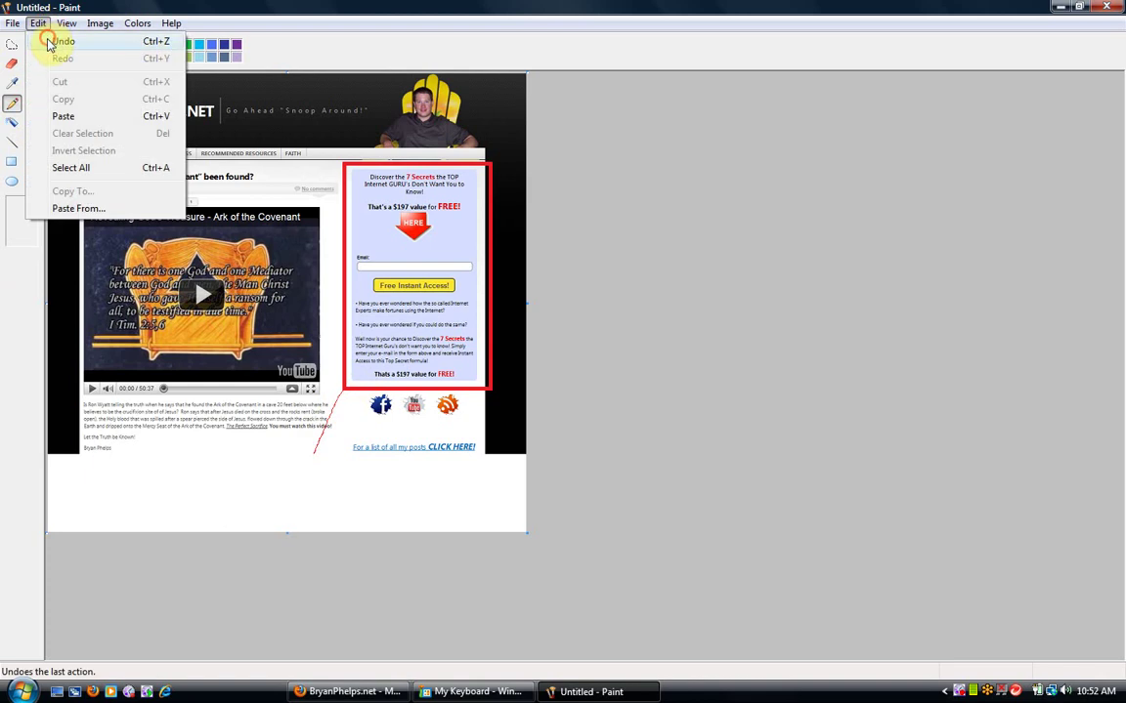
{"action": "left_click", "coordinate": [49, 44]}
- Draw a thick straight red line from the red rectangle's lower-left corner diagonally down toward the blank white strip
{"action": "left_click", "coordinate": [12, 143]}
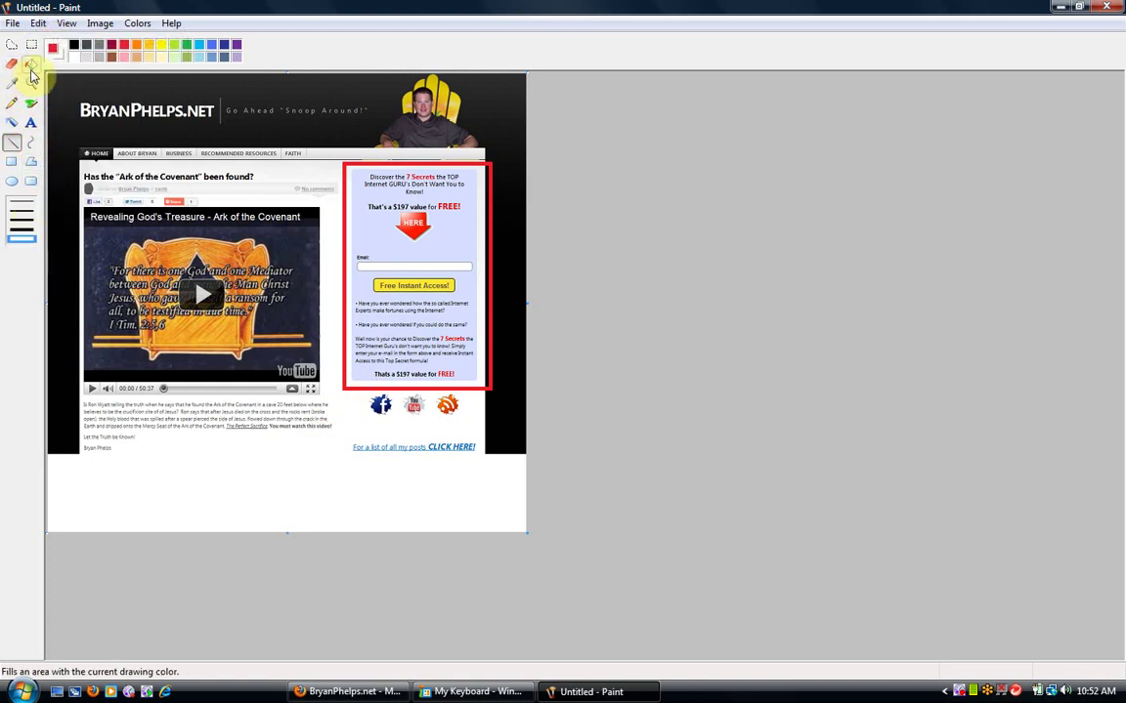
{"action": "left_click", "coordinate": [12, 142]}
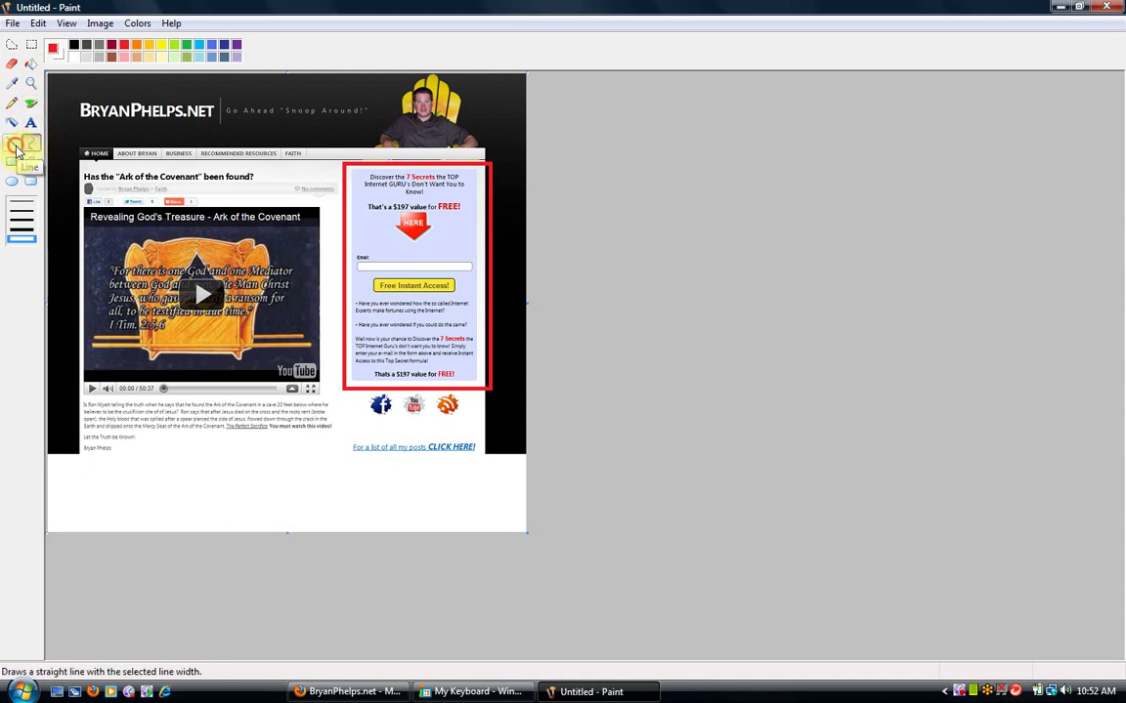
{"action": "mouse_move", "coordinate": [344, 390]}
{"action": "left_mouse_down"}
{"action": "mouse_move", "coordinate": [303, 468]}
{"action": "mouse_move", "coordinate": [303, 457]}
{"action": "left_mouse_up"}
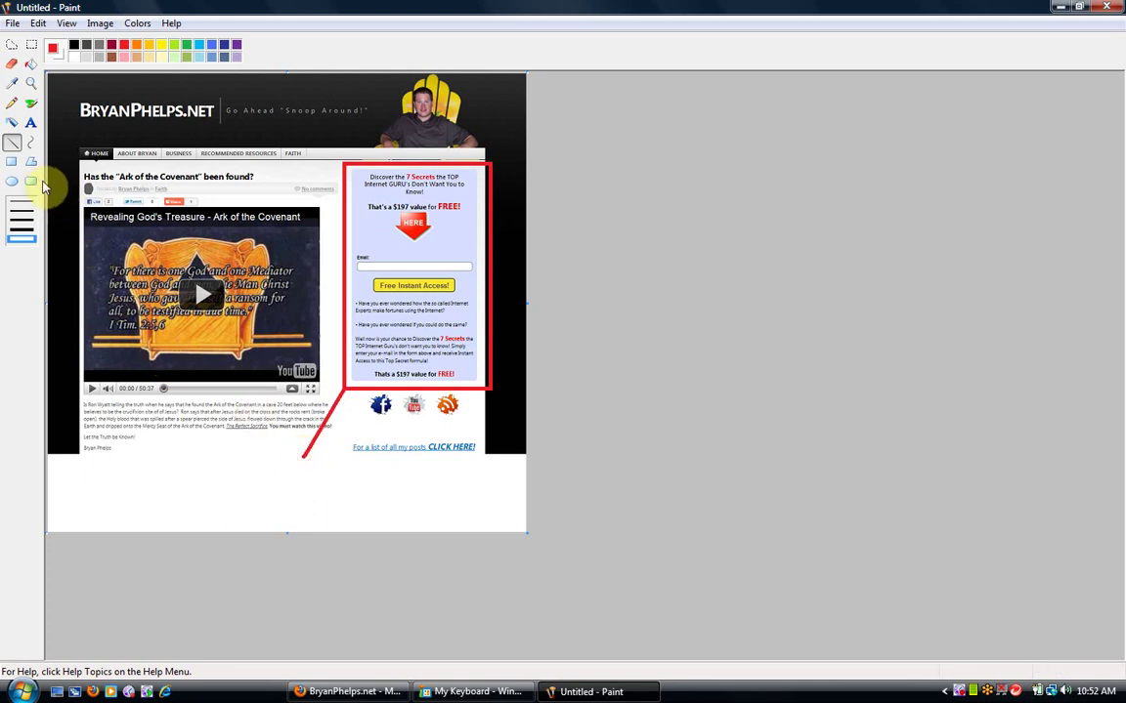
- Add a black caption in the white strip reading "This Is My Opt In Form, You can sigh up to get valuable info"
{"action": "left_click", "coordinate": [30, 124]}
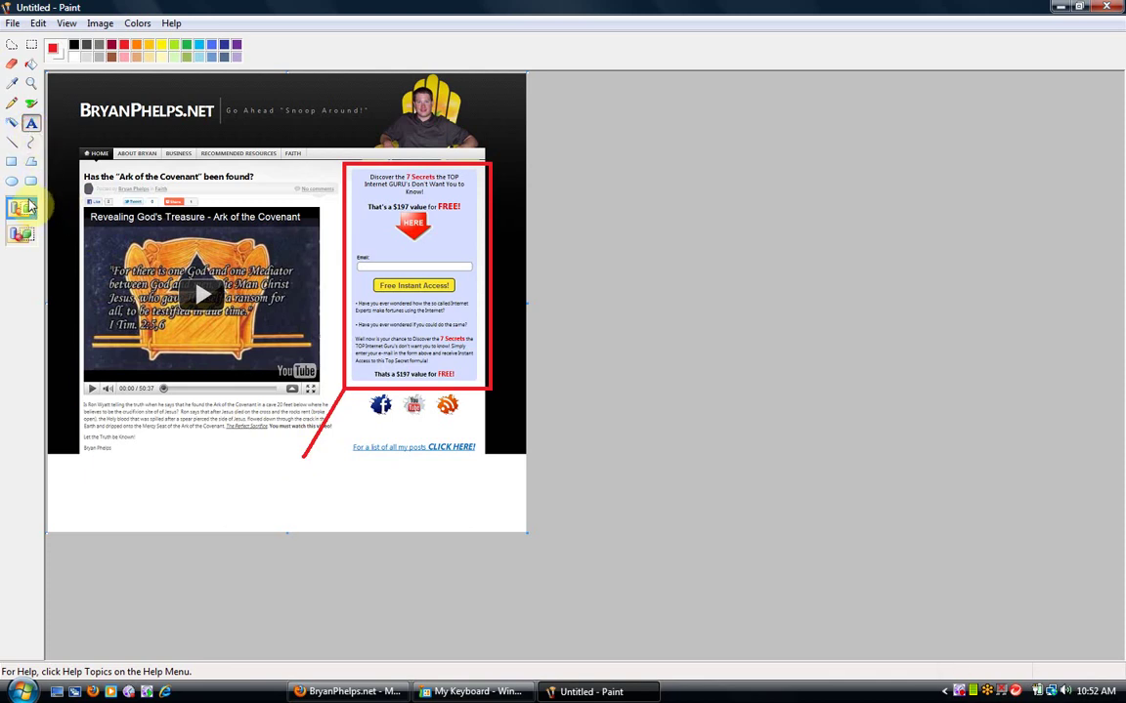
{"action": "left_click", "coordinate": [74, 44]}
{"action": "left_click", "coordinate": [123, 487]}
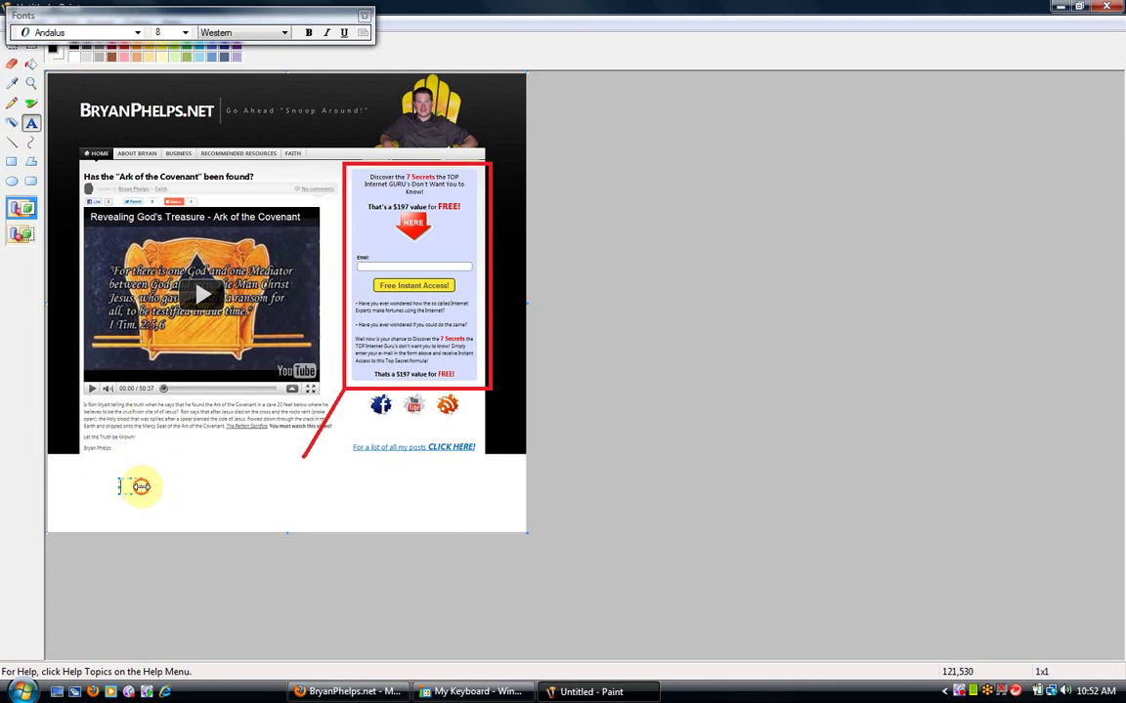
{"action": "left_click_drag", "start_coordinate": [140, 487], "coordinate": [472, 491]}
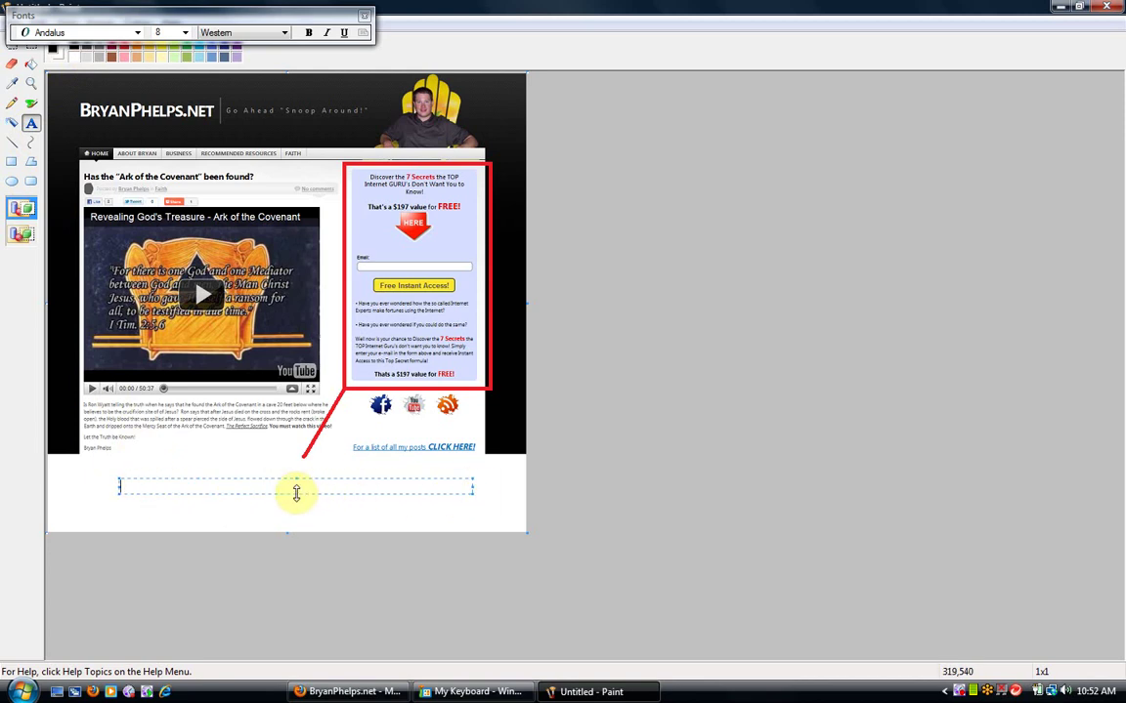
{"action": "left_click_drag", "start_coordinate": [296, 492], "coordinate": [296, 523]}
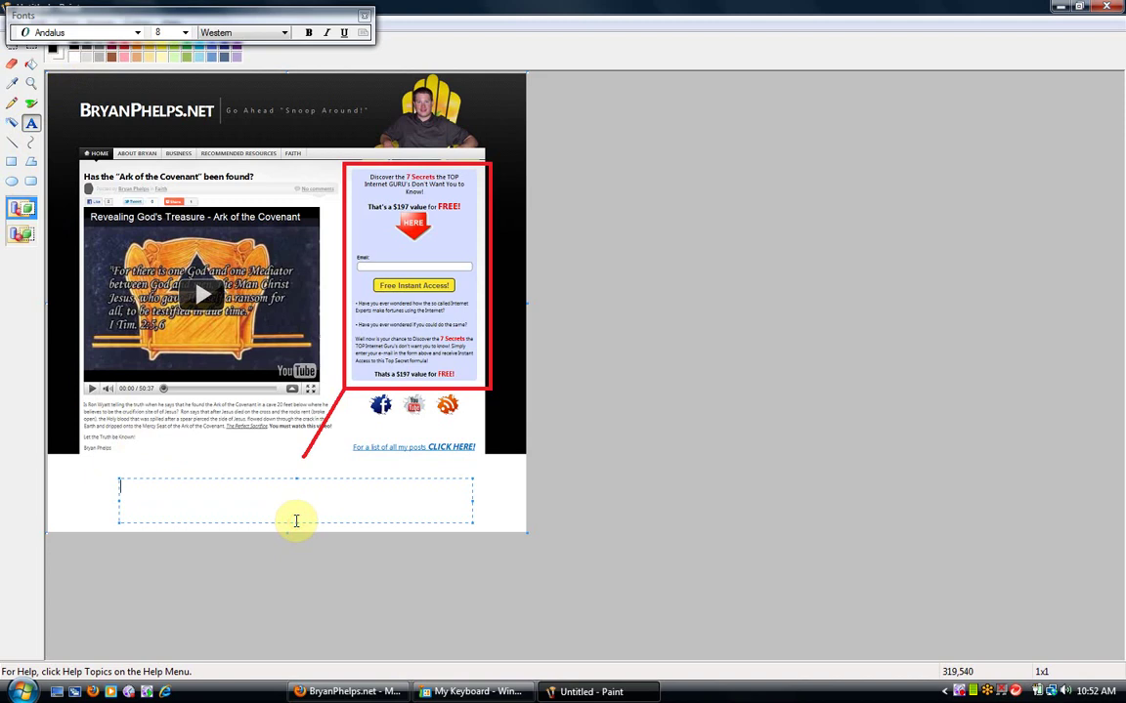
{"action": "type", "text": "Th"}
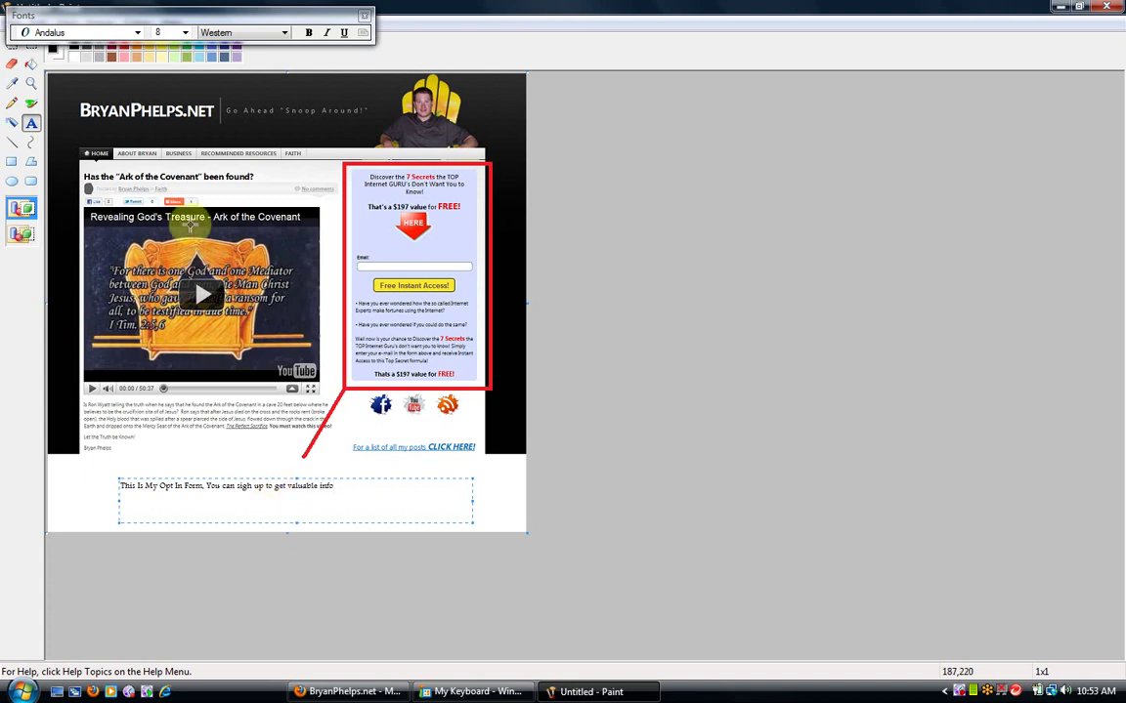
- Try font size 22 and then 18 for the caption
{"action": "left_click", "coordinate": [185, 33]}
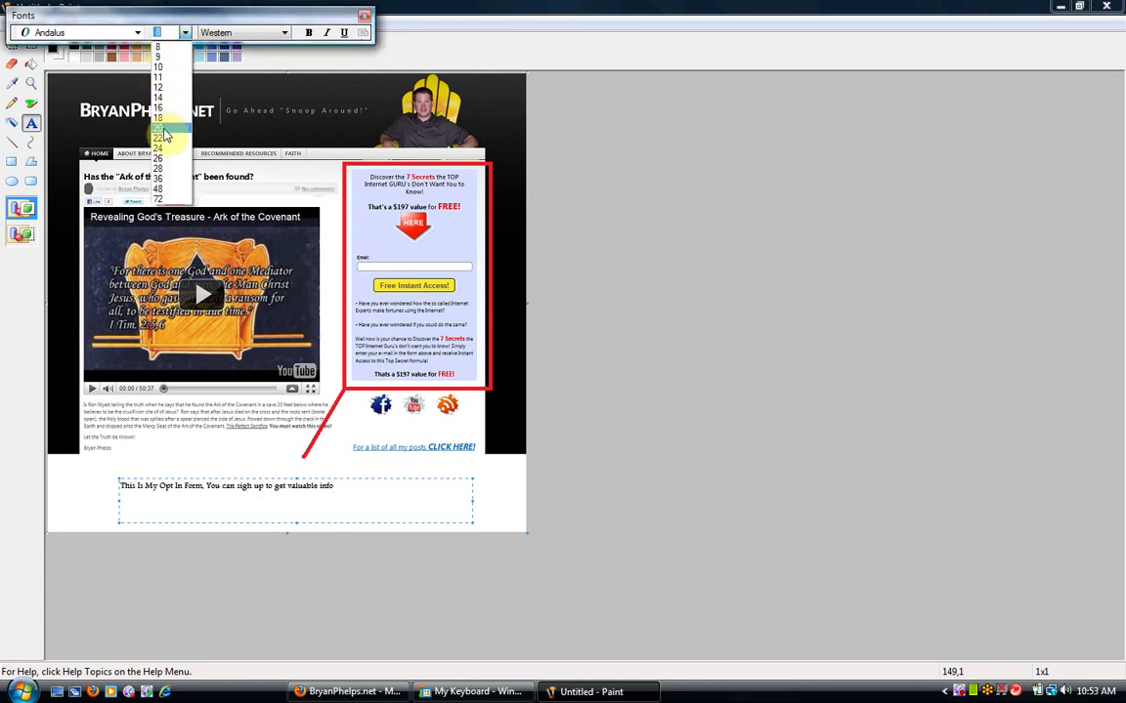
{"action": "left_click", "coordinate": [164, 140]}
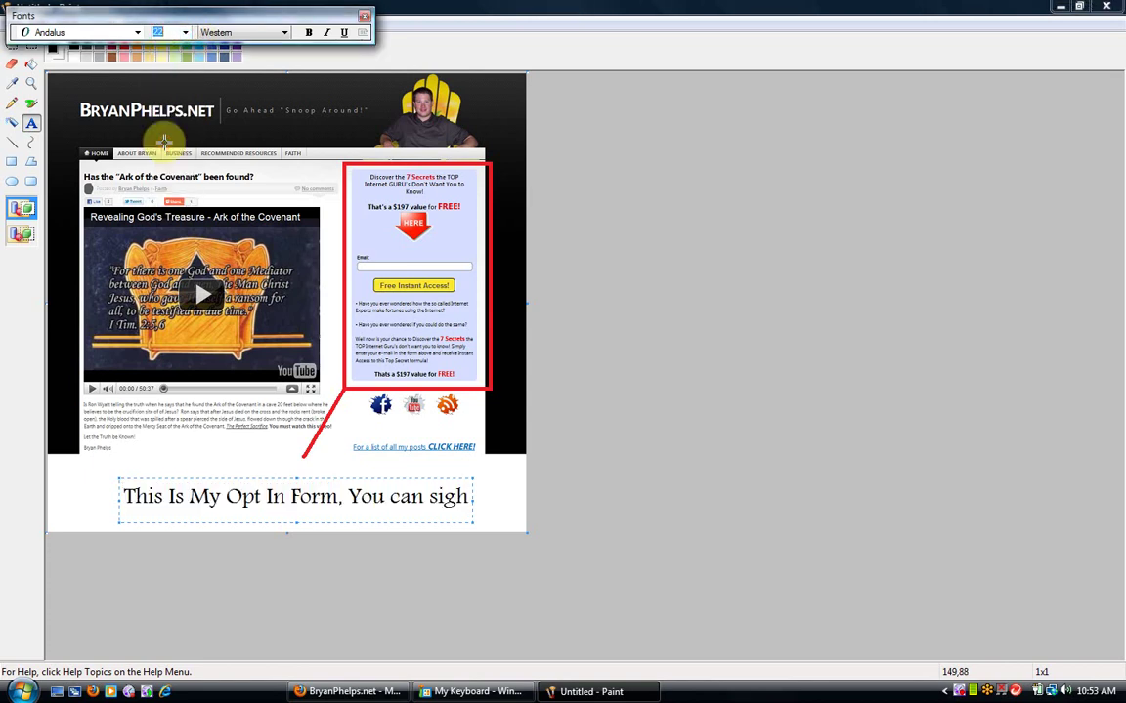
{"action": "left_click", "coordinate": [185, 33]}
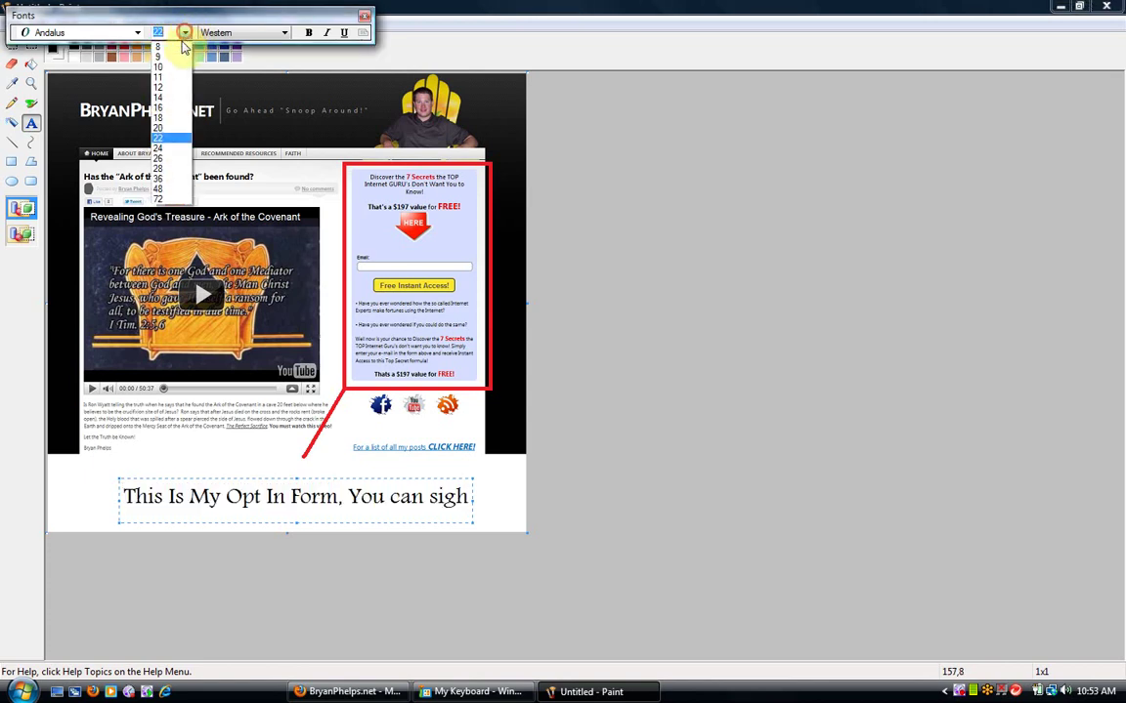
{"action": "left_click", "coordinate": [159, 117]}
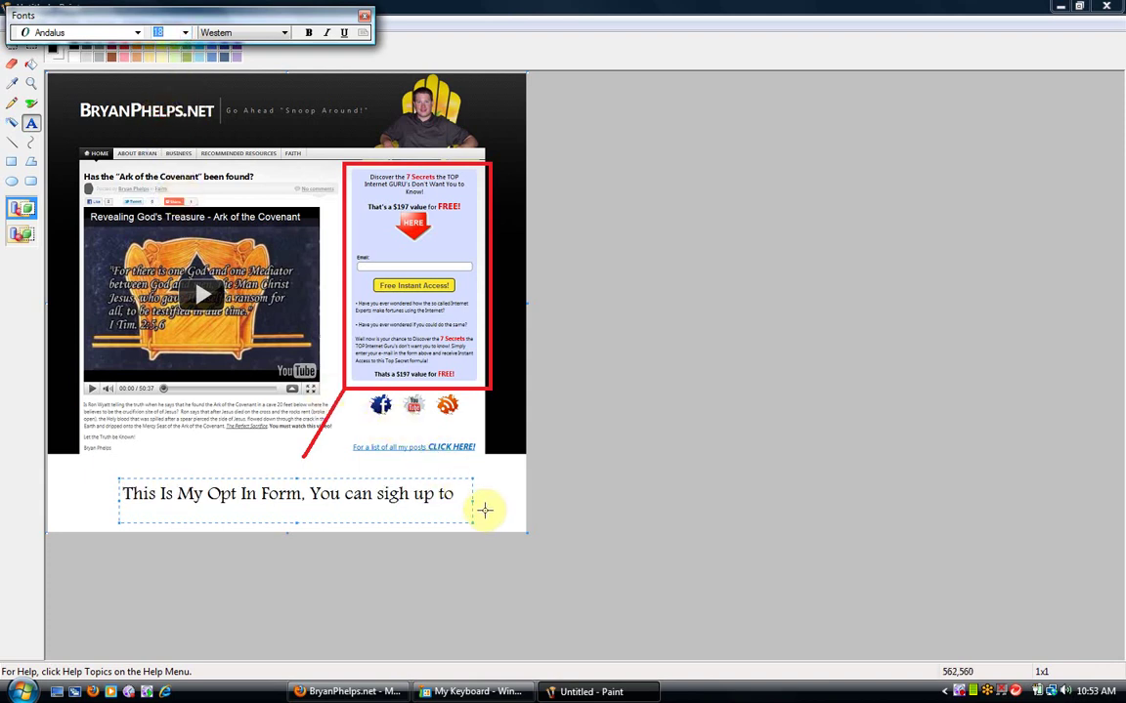
- Widen the caption's text box to the full image width and set its font size to 16
{"action": "left_click_drag", "start_coordinate": [470, 499], "coordinate": [526, 502]}
{"action": "left_click_drag", "start_coordinate": [119, 499], "coordinate": [48, 501]}
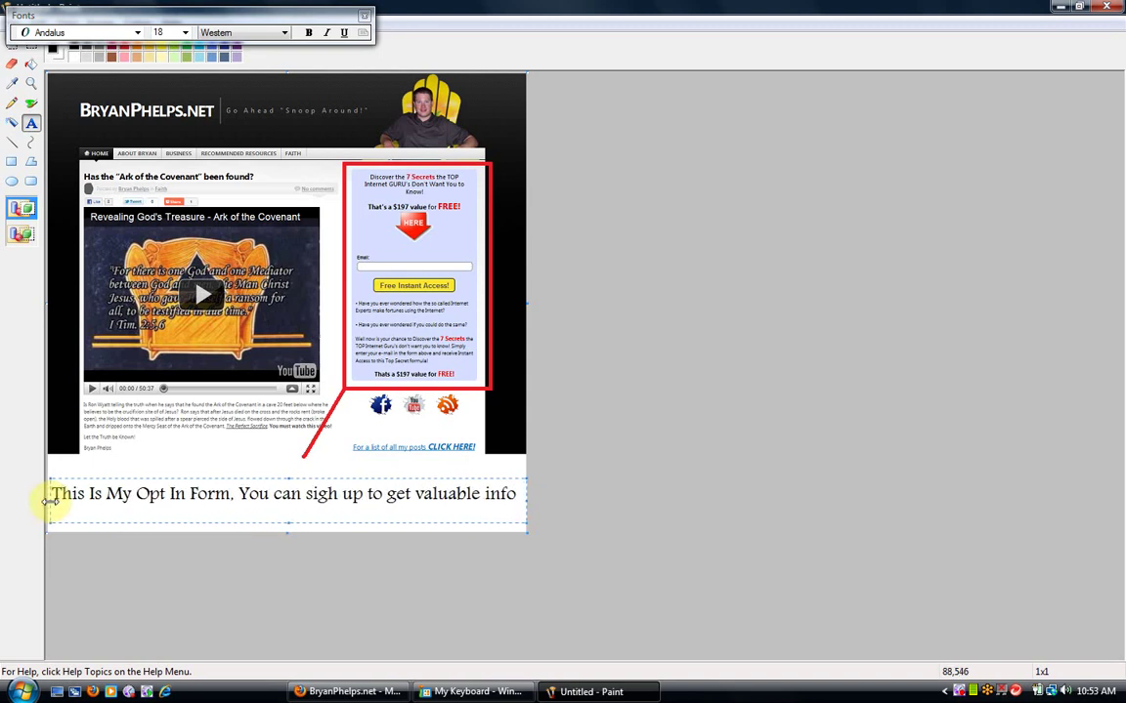
{"action": "left_click", "coordinate": [184, 32]}
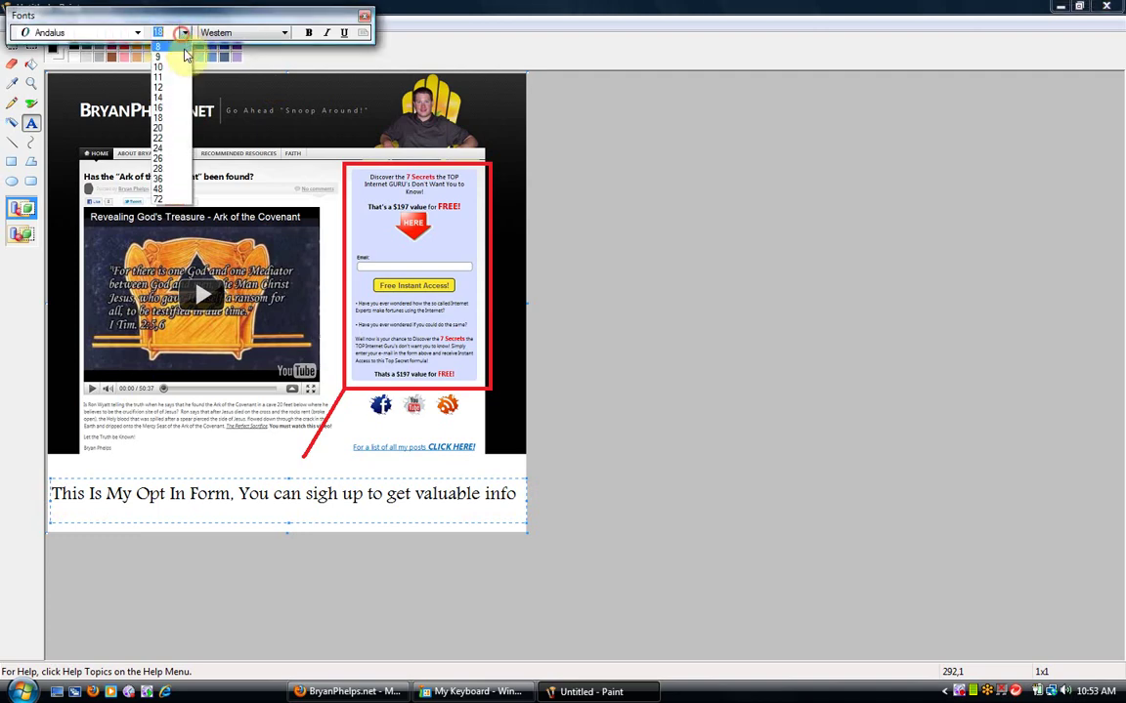
{"action": "left_click", "coordinate": [159, 106]}
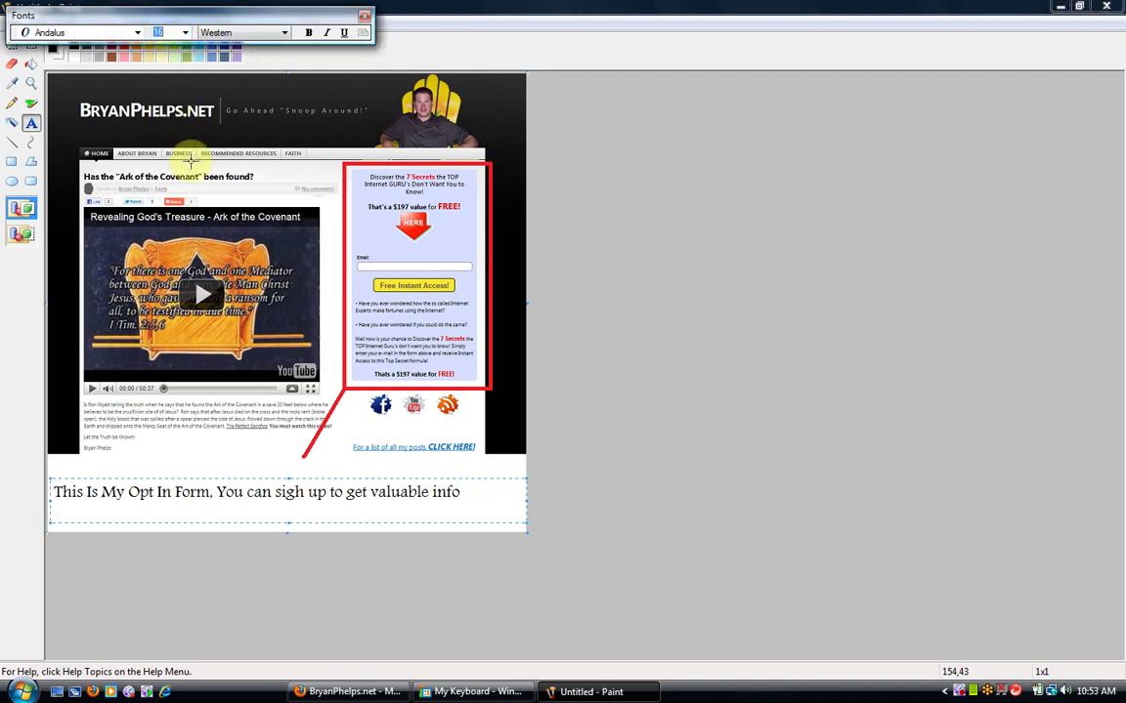
- Change the caption's font to Franklin Gothic Heavy
{"action": "left_click", "coordinate": [137, 33]}
{"action": "left_click_drag", "start_coordinate": [137, 75], "coordinate": [146, 181]}
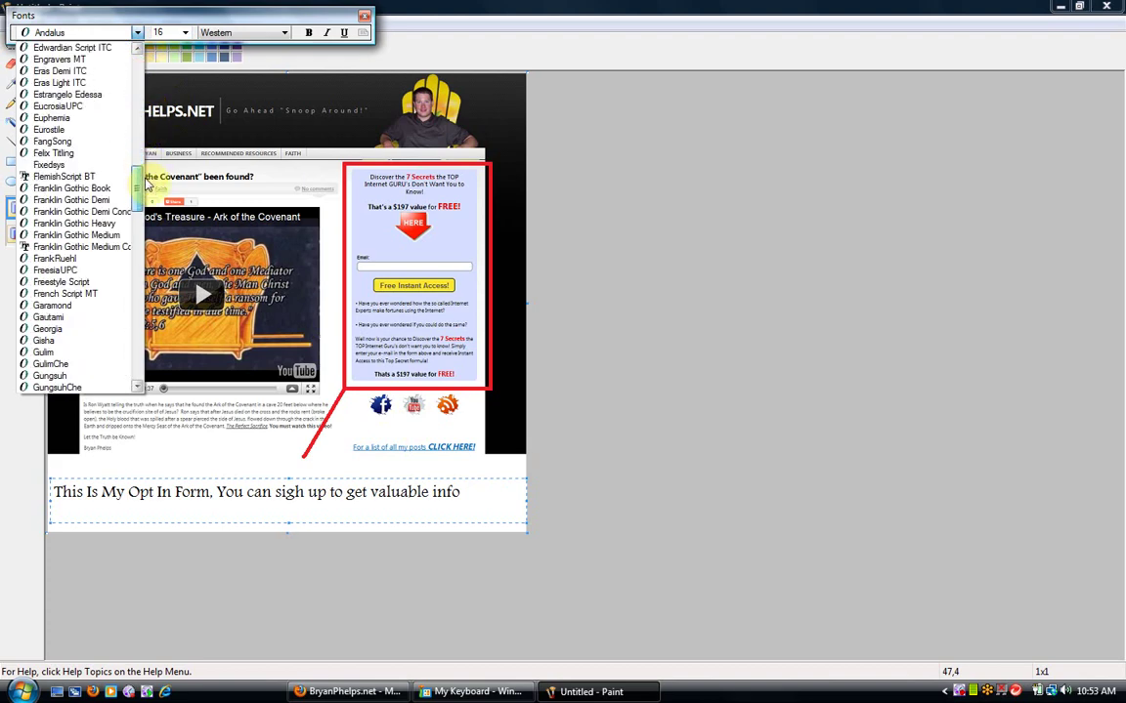
{"action": "left_click", "coordinate": [88, 222]}
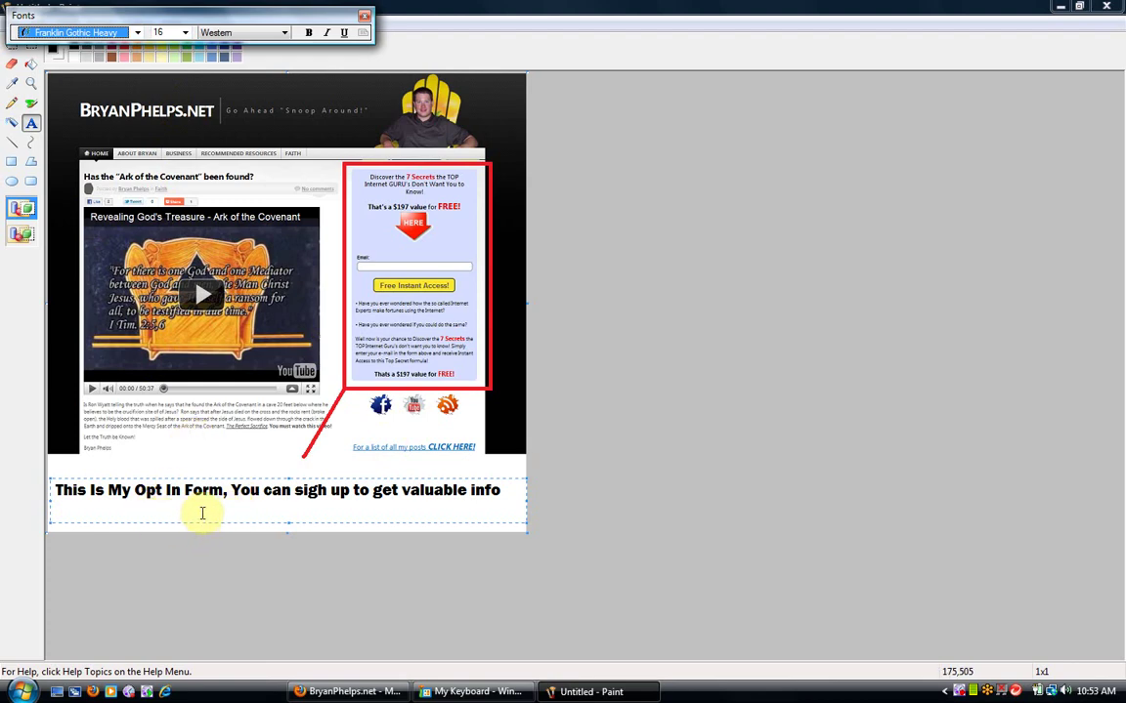
{"action": "left_click", "coordinate": [280, 582]}
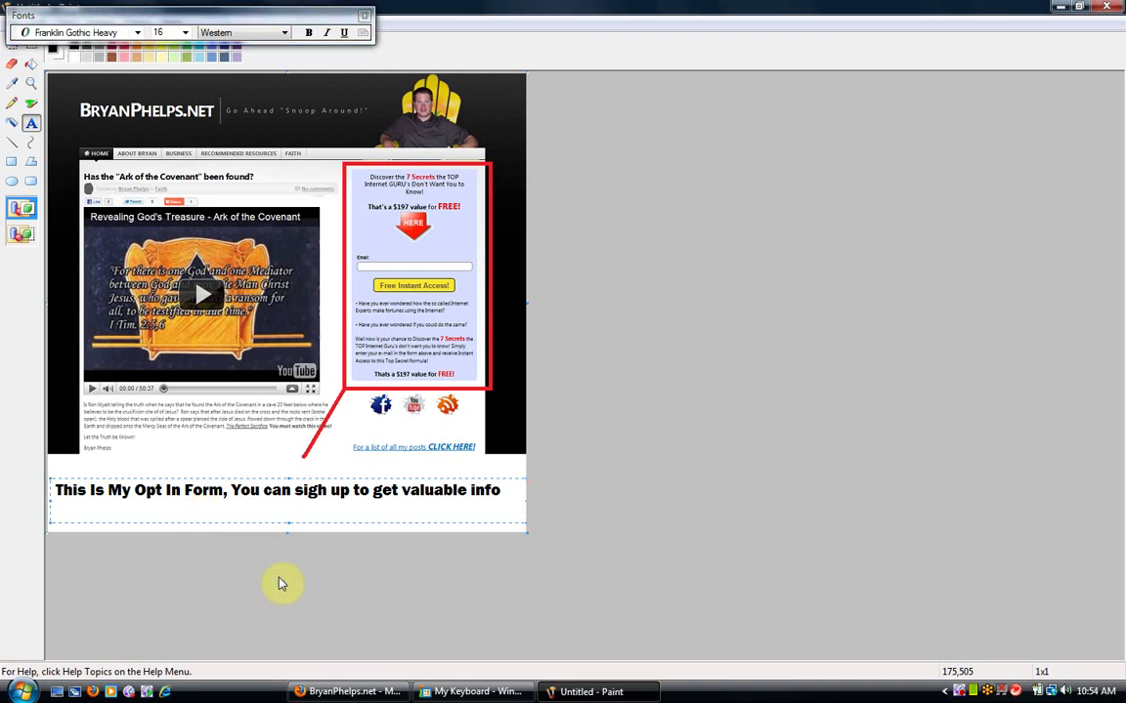
- Undo the existing caption in the white strip while keeping the red pointer line in place
{"action": "key", "text": "ctrl+z"}
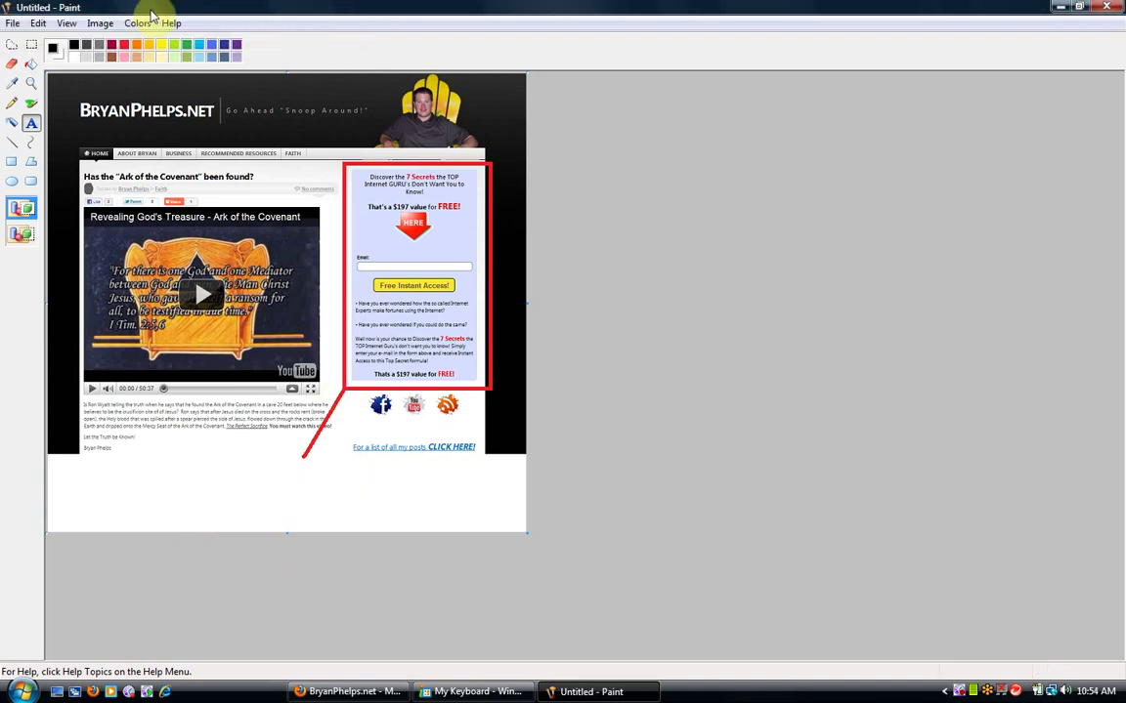
{"action": "left_click", "coordinate": [38, 23]}
{"action": "left_click", "coordinate": [51, 41]}
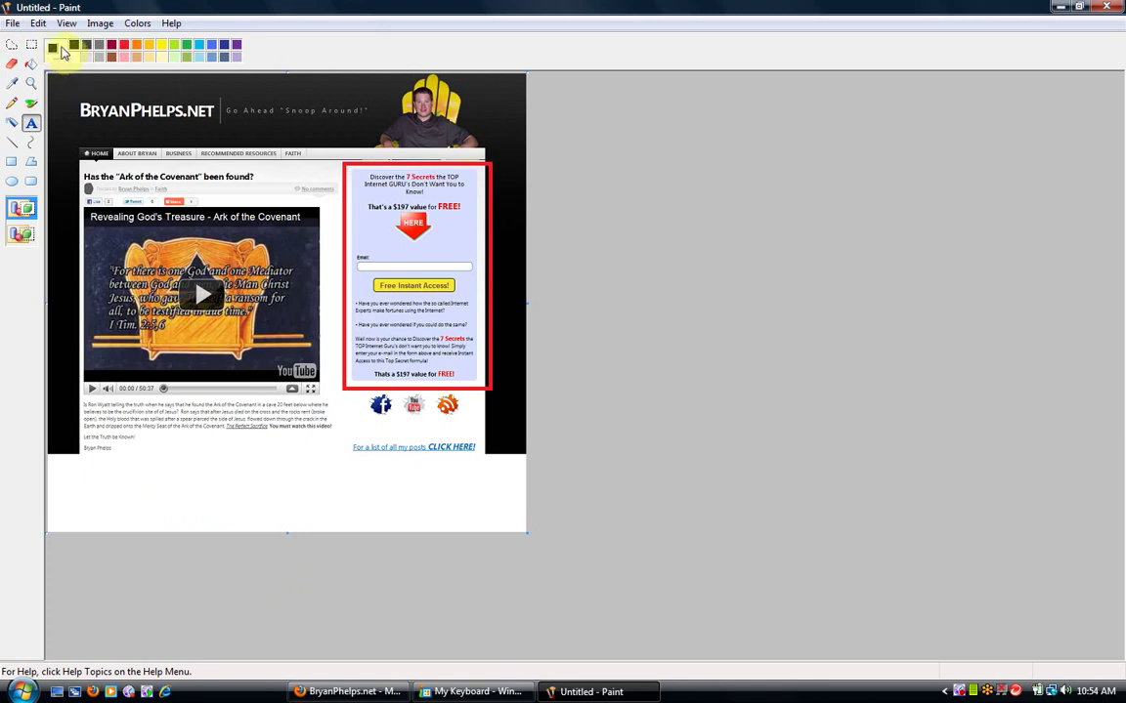
{"action": "left_click", "coordinate": [38, 23]}
{"action": "left_click", "coordinate": [62, 60]}
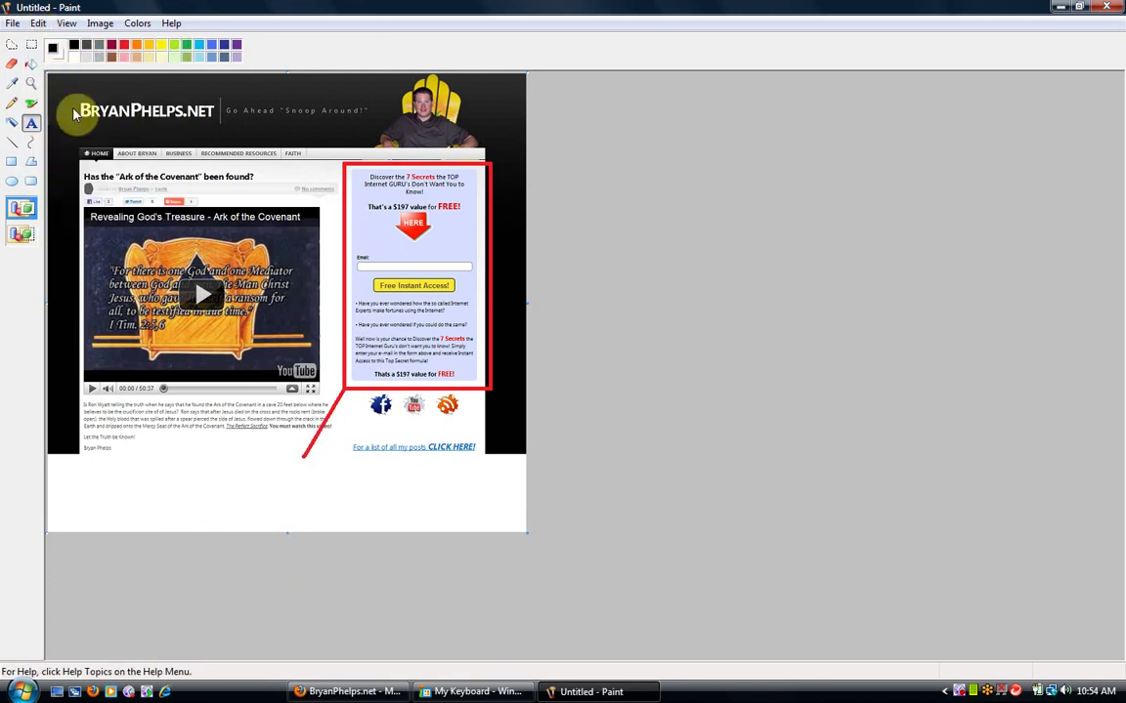
- Add a black caption in the white strip reading "This is My Opt In Form, Please Sign Up!", widening its text box to fit one line
{"action": "left_click", "coordinate": [71, 478]}
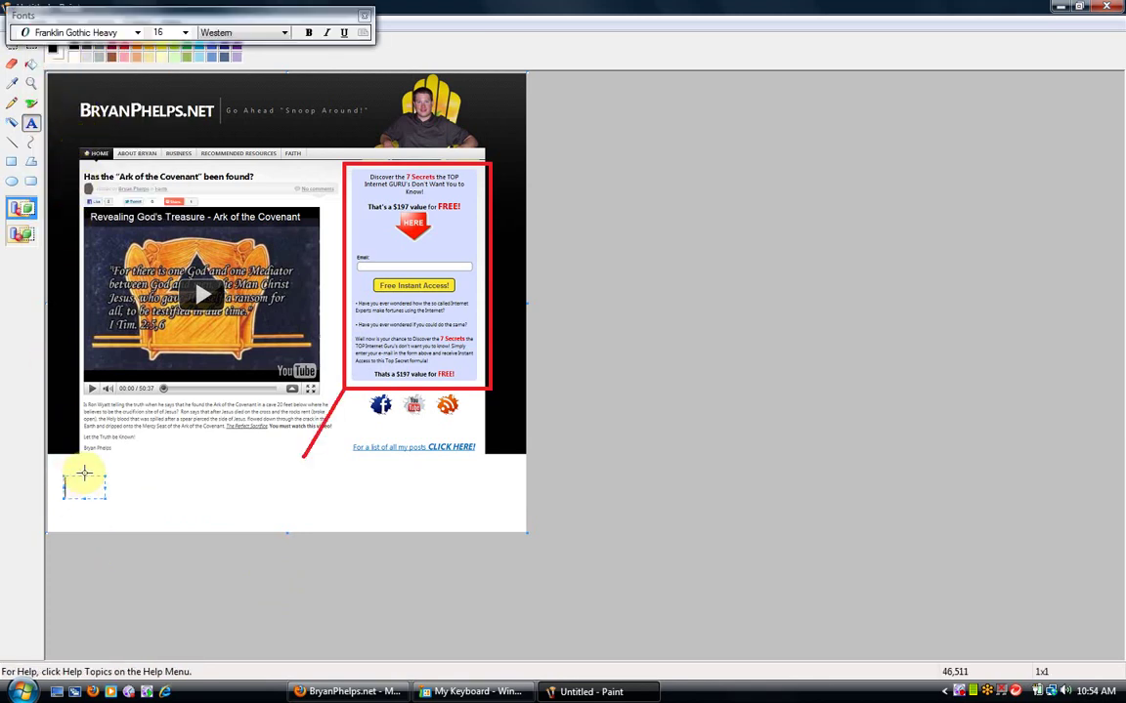
{"action": "type", "text": "T"}
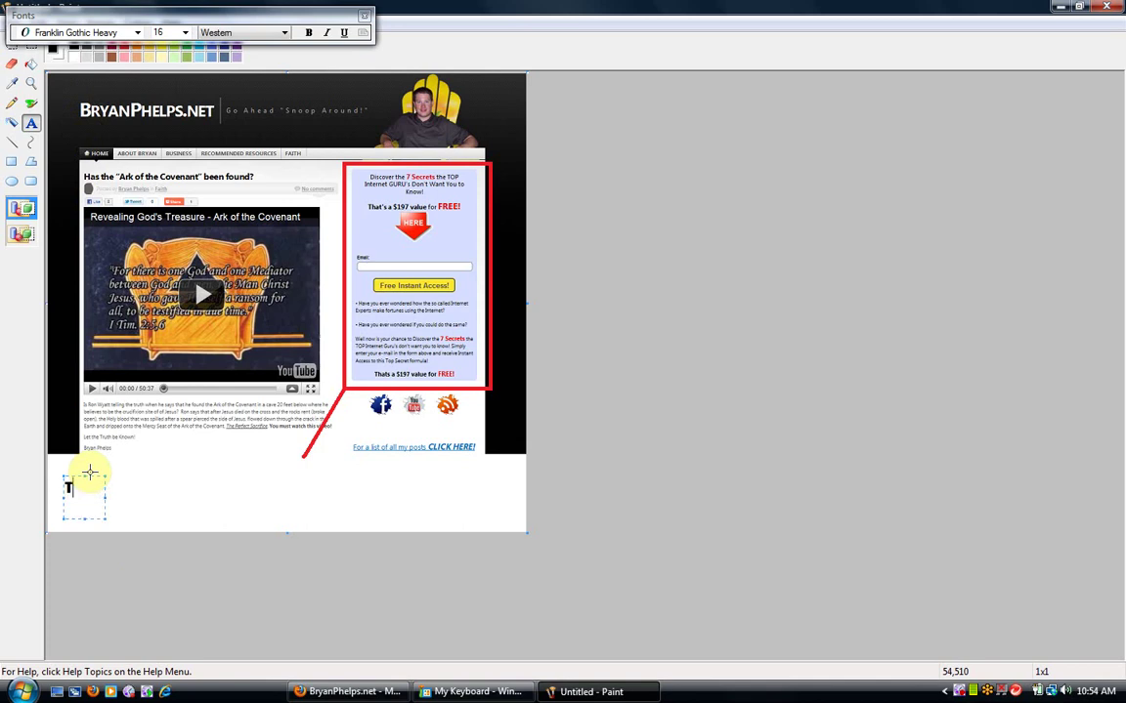
{"action": "type", "text": "his is"}
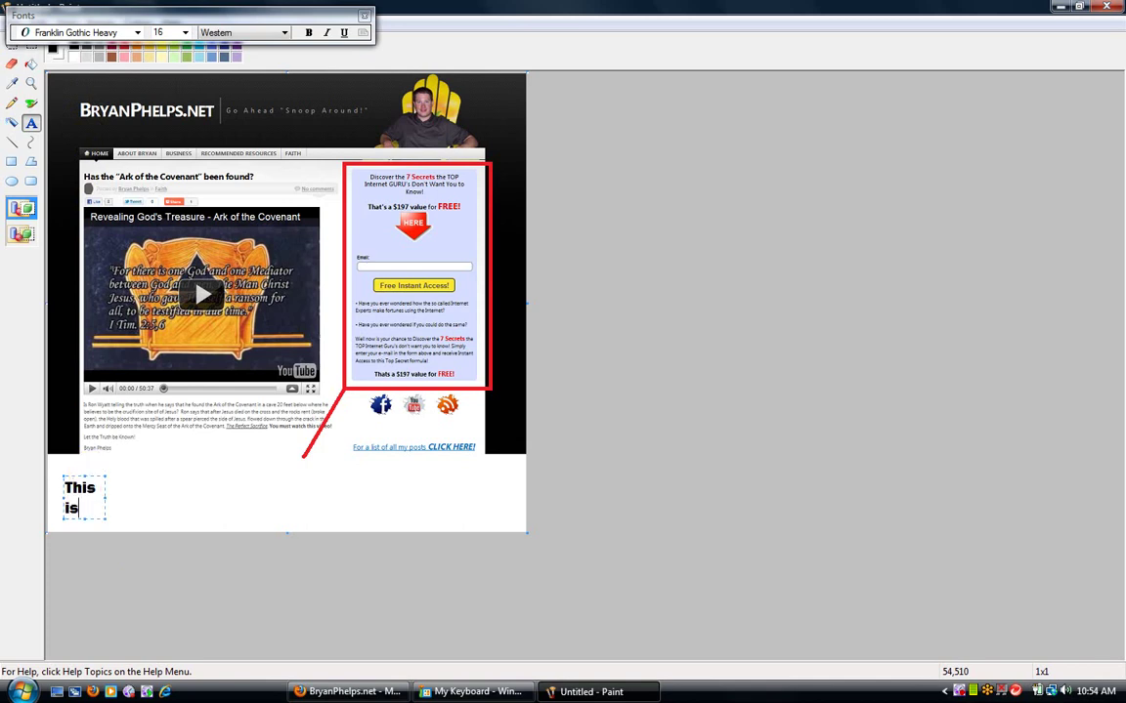
{"action": "left_click_drag", "start_coordinate": [105, 498], "coordinate": [495, 515]}
{"action": "type", "text": "is"}
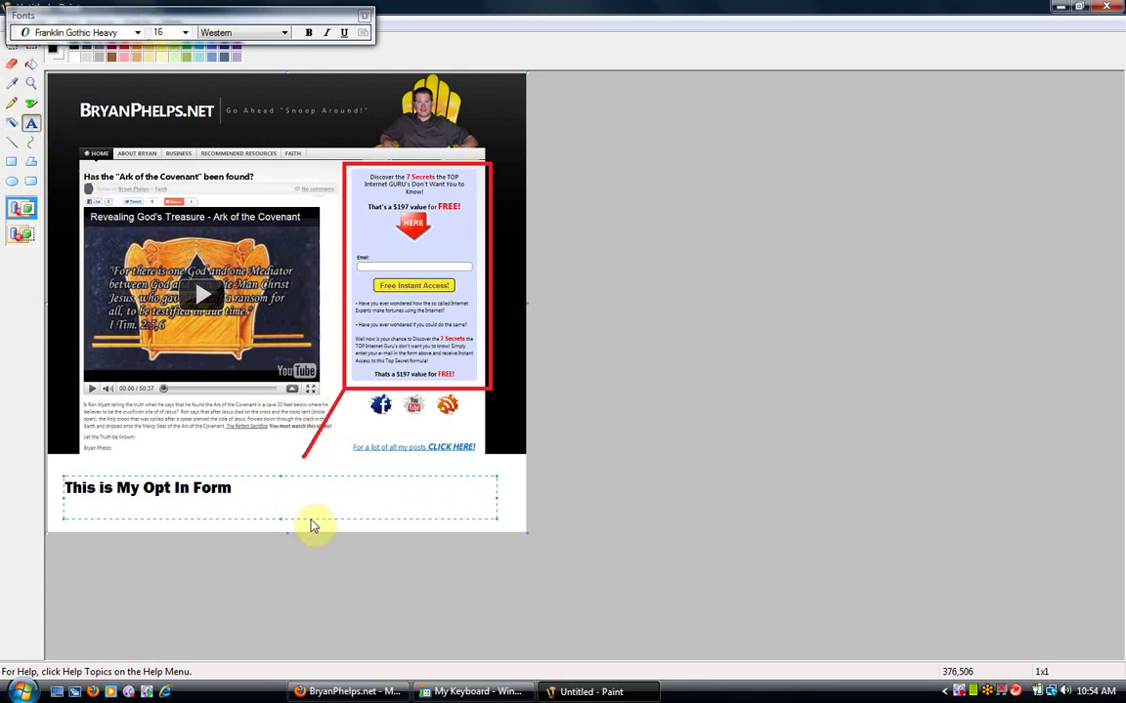
{"action": "type", "text": ", Please Sign Up!"}
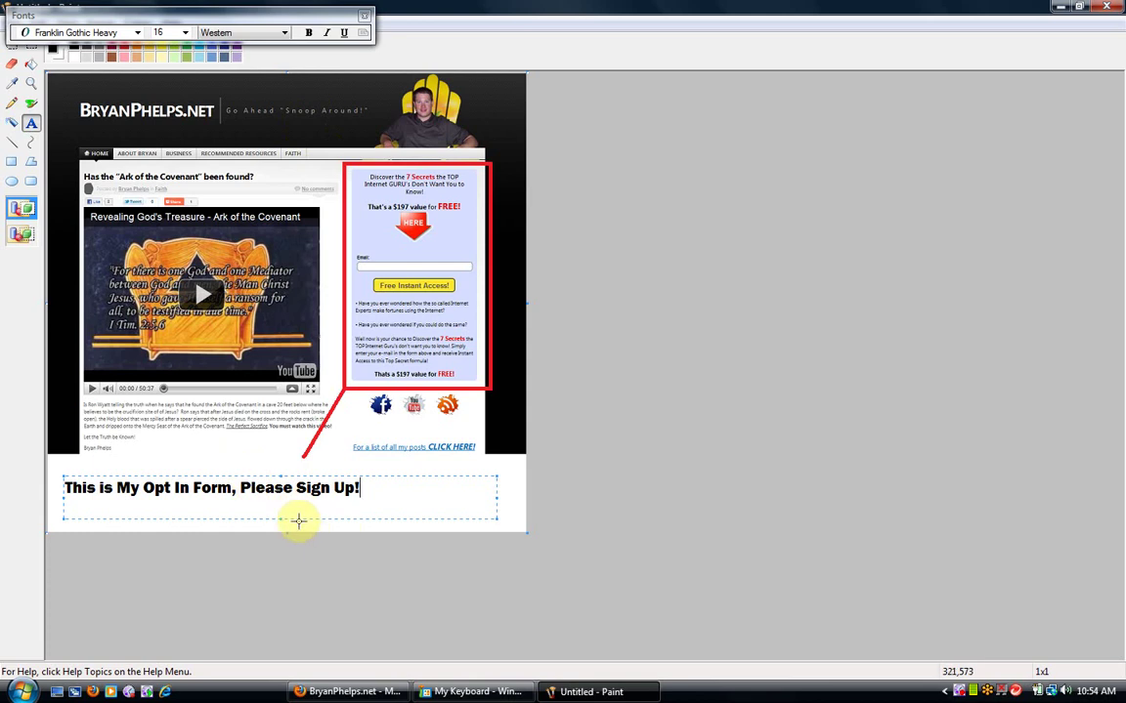
{"action": "left_click", "coordinate": [448, 494]}
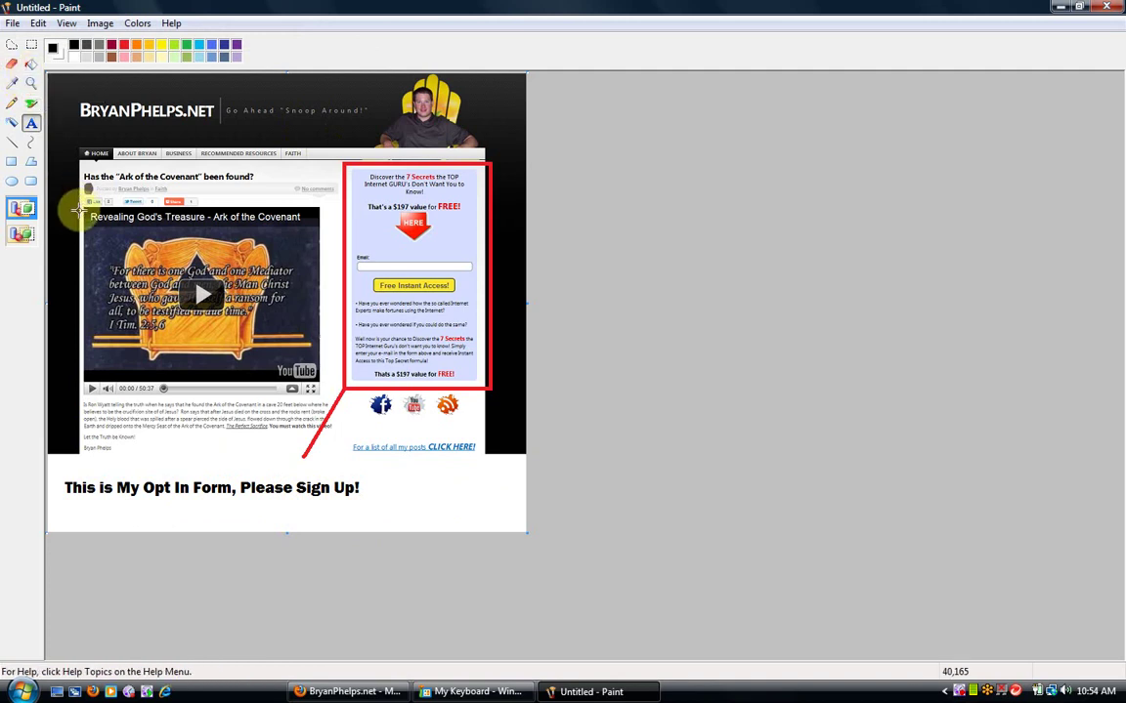
- Select the caption area and move it right so the text is centred in the white strip, then deselect it
{"action": "left_click", "coordinate": [30, 45]}
{"action": "left_click_drag", "start_coordinate": [58, 470], "coordinate": [382, 510]}
{"action": "left_click_drag", "start_coordinate": [208, 492], "coordinate": [276, 493]}
{"action": "right_click", "coordinate": [270, 452]}
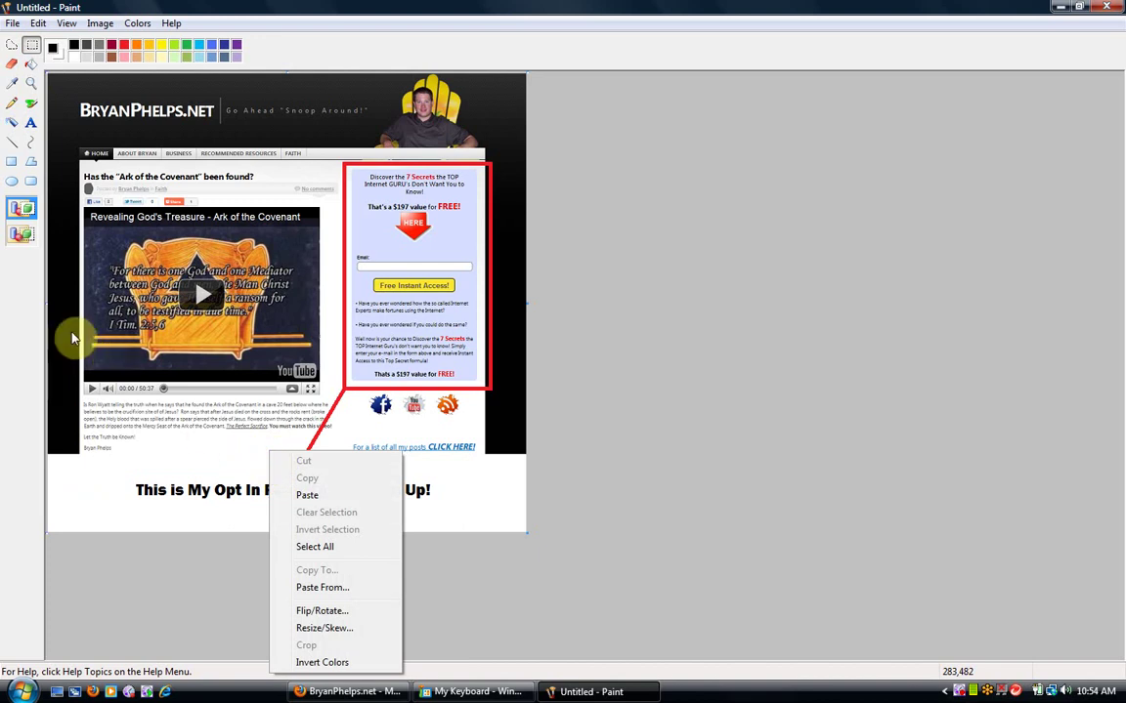
- Draw a red, unfilled rectangle of about 469 x 63 pixels around the caption with the thickest outline
{"action": "left_click", "coordinate": [111, 44]}
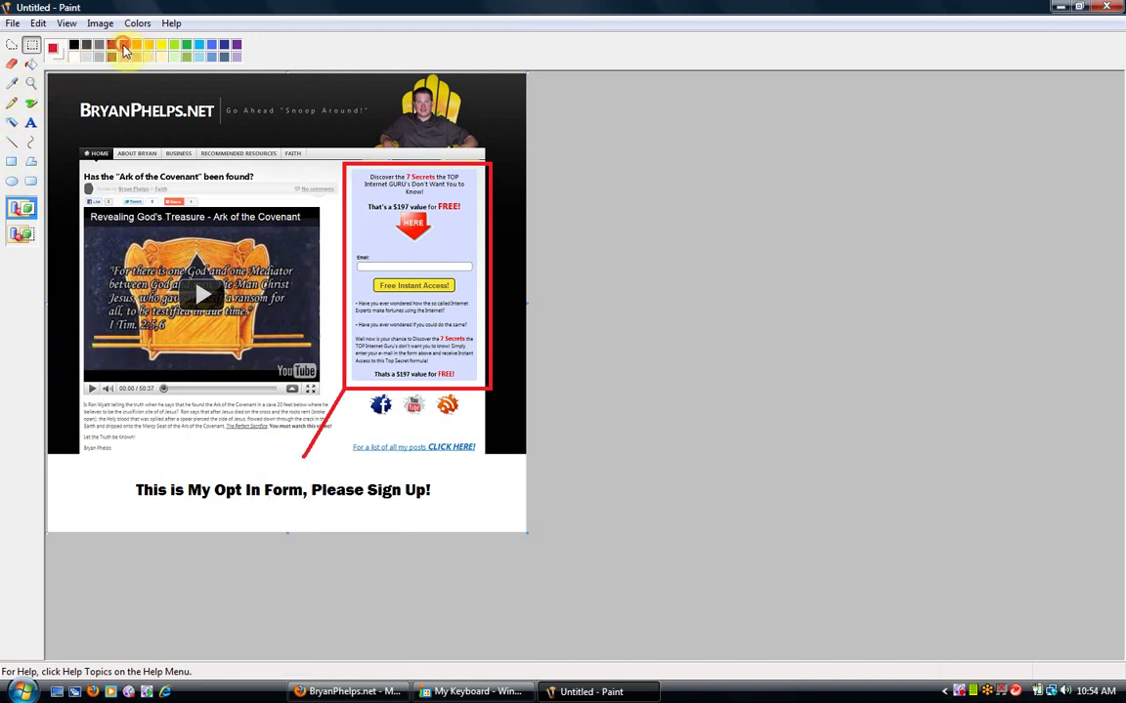
{"action": "left_click", "coordinate": [16, 168]}
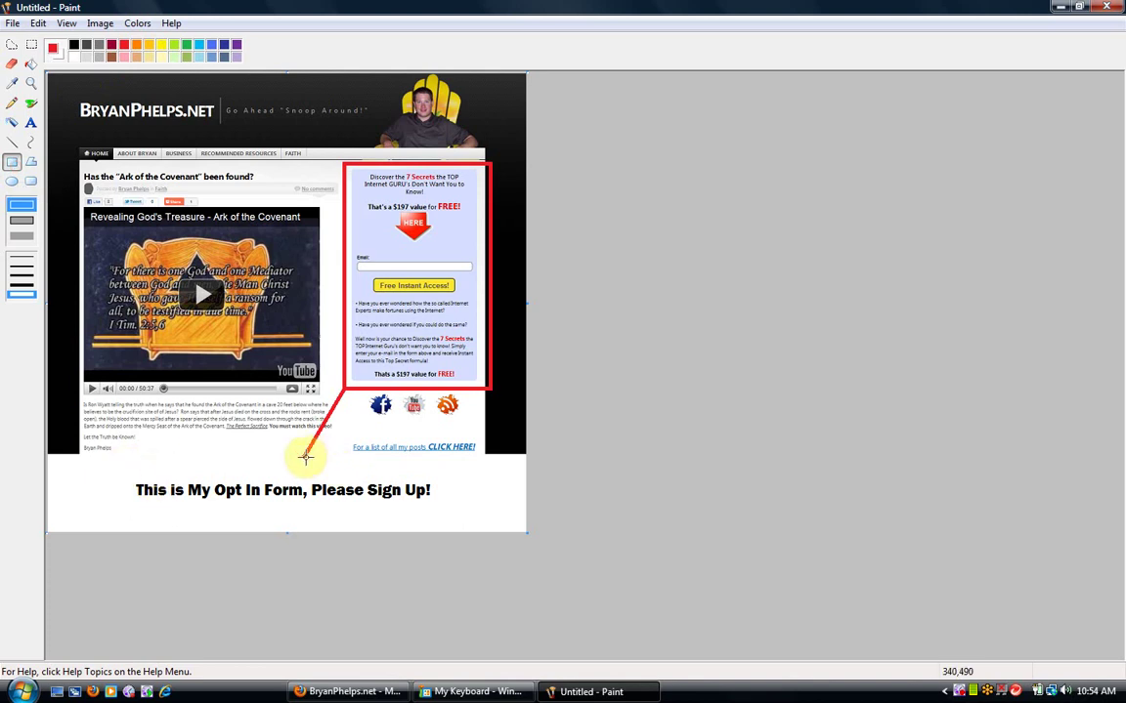
{"action": "left_click_drag", "start_coordinate": [106, 468], "coordinate": [172, 490]}
{"action": "mouse_move", "coordinate": [339, 509]}
{"action": "left_mouse_down"}
{"action": "mouse_move", "coordinate": [422, 502]}
{"action": "mouse_move", "coordinate": [471, 515]}
{"action": "left_mouse_up"}
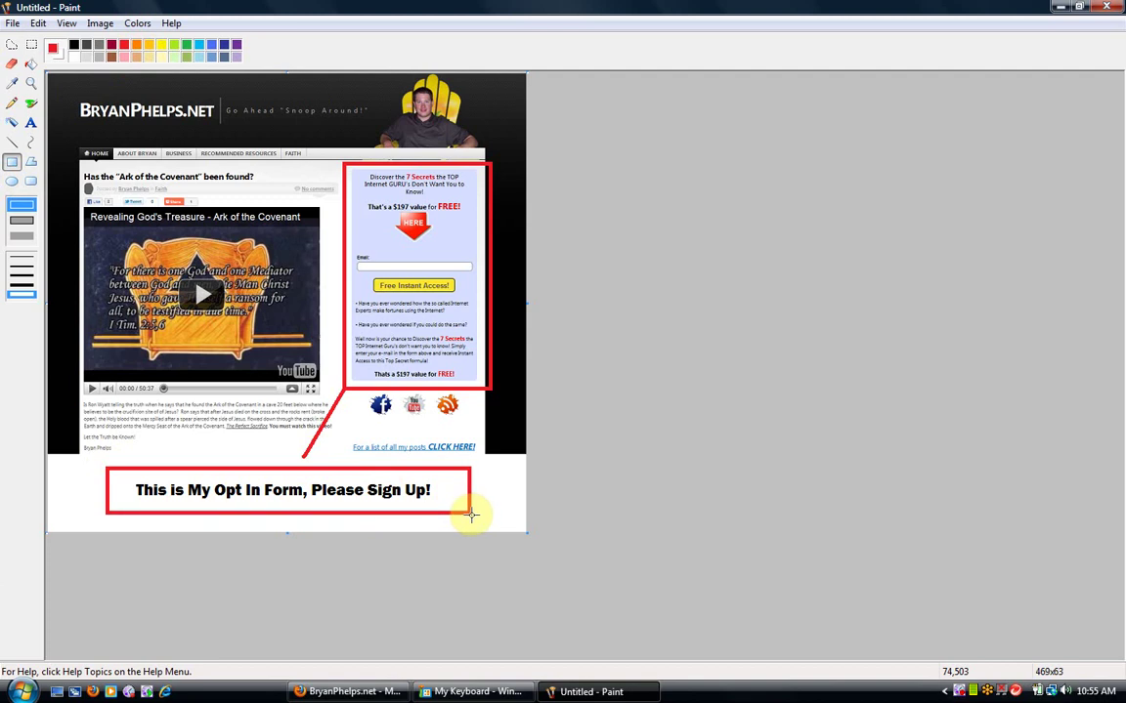
- Undo the caption's rectangle and redraw it slightly narrower, with its top edge touching the end of the red pointer line
{"action": "left_click", "coordinate": [37, 23]}
{"action": "left_click", "coordinate": [48, 41]}
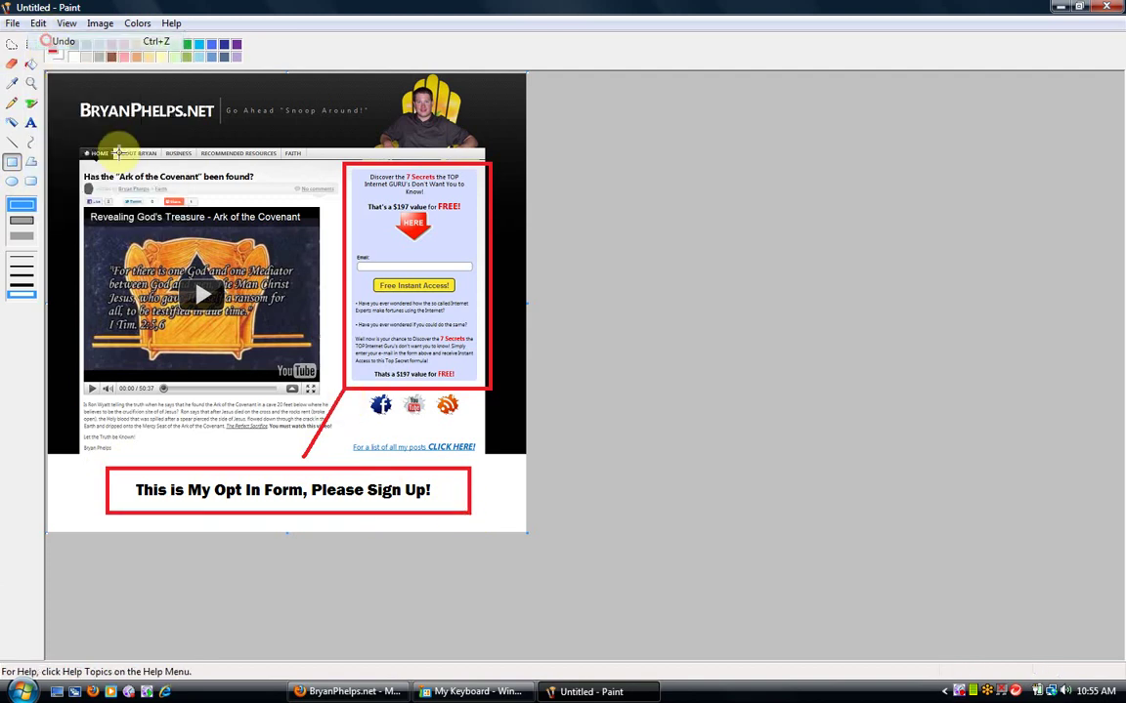
{"action": "left_click", "coordinate": [455, 515]}
{"action": "left_click_drag", "start_coordinate": [298, 472], "coordinate": [114, 459]}
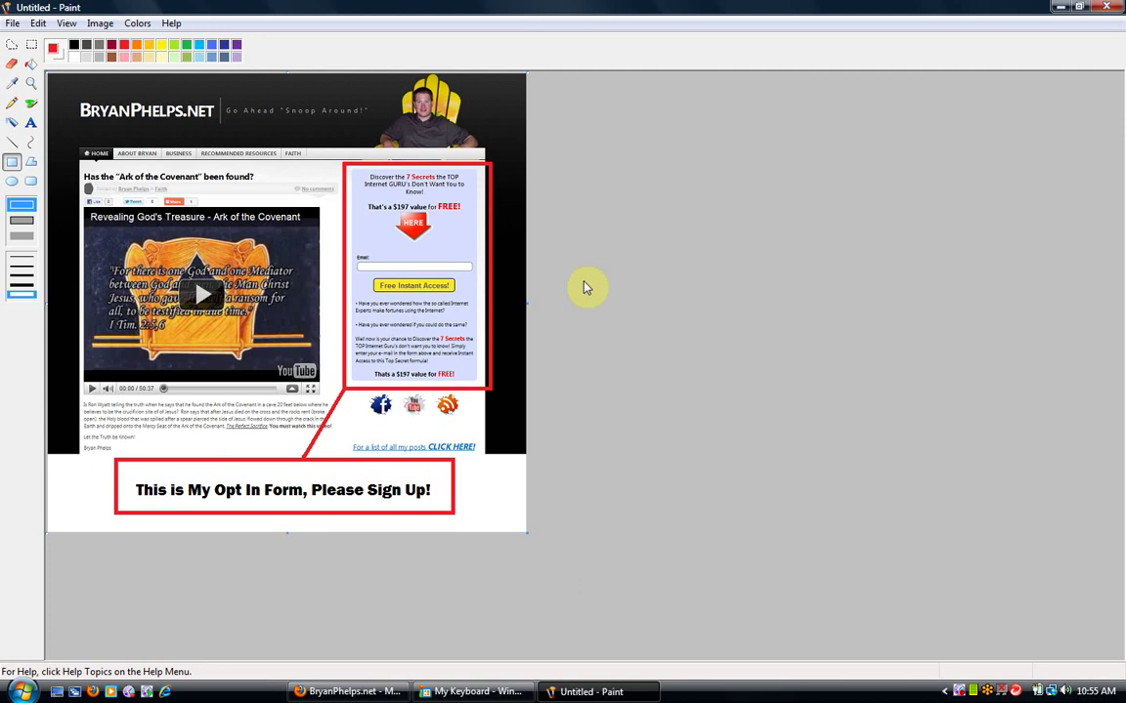
- Begin saving the annotated image as a new file and choose PNG (*.png) as the file type
{"action": "left_click", "coordinate": [13, 22]}
{"action": "left_click", "coordinate": [41, 93]}
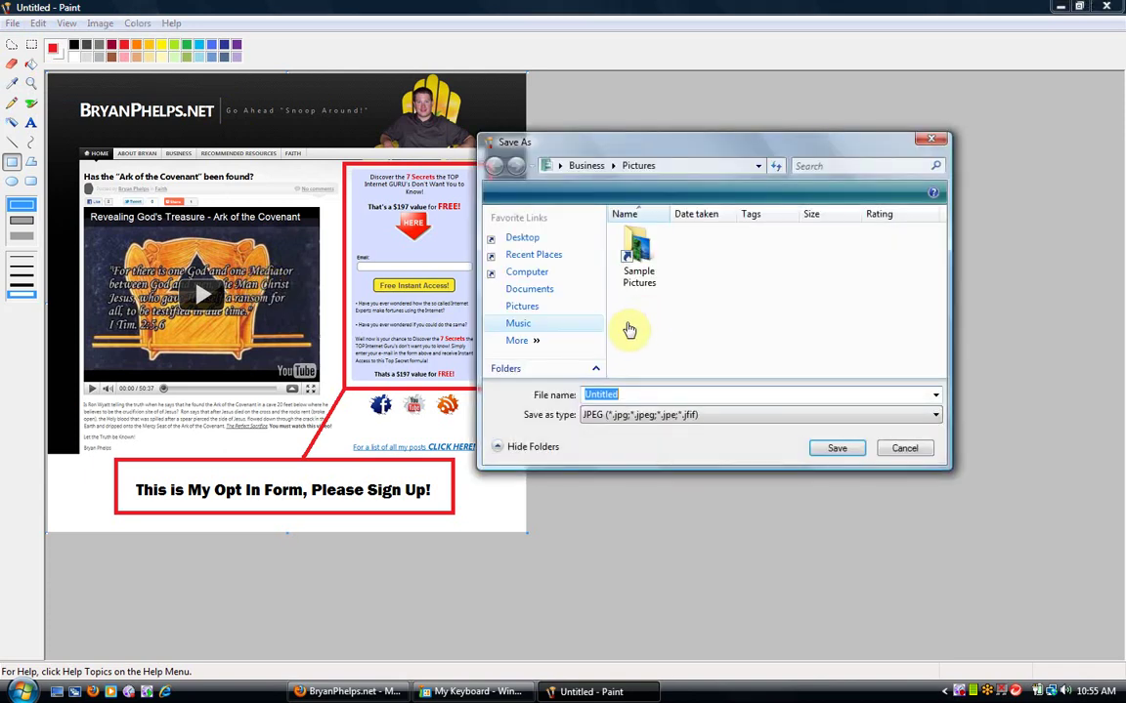
{"action": "left_click", "coordinate": [935, 417]}
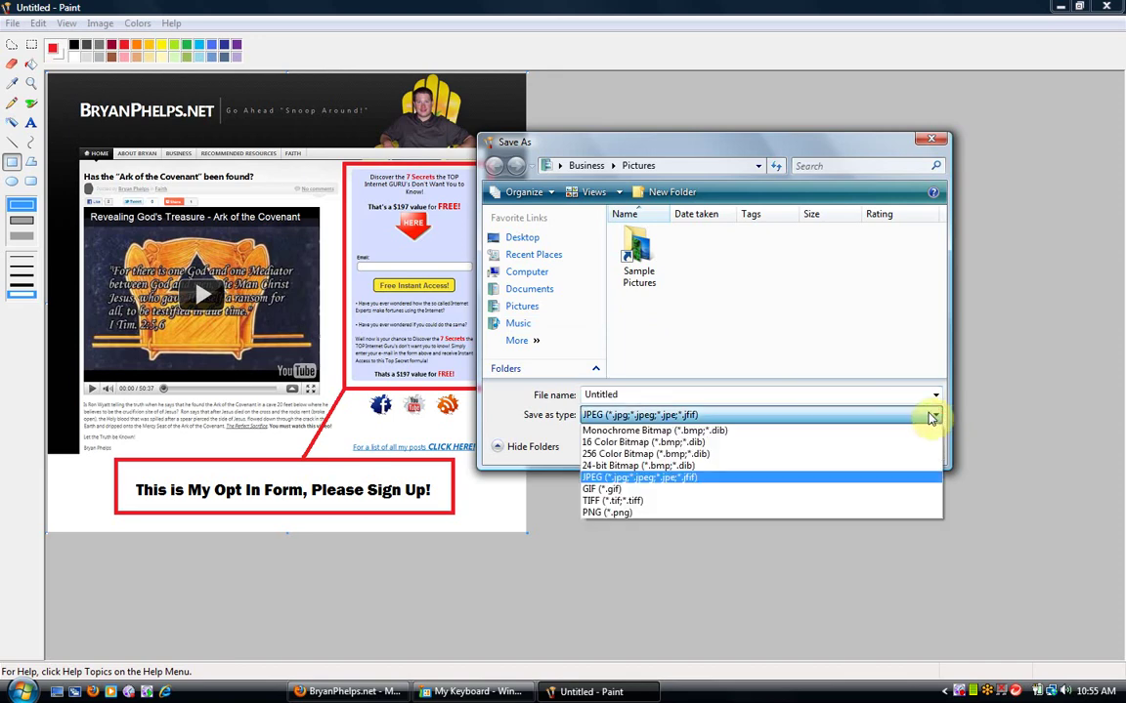
{"action": "left_click", "coordinate": [691, 513]}
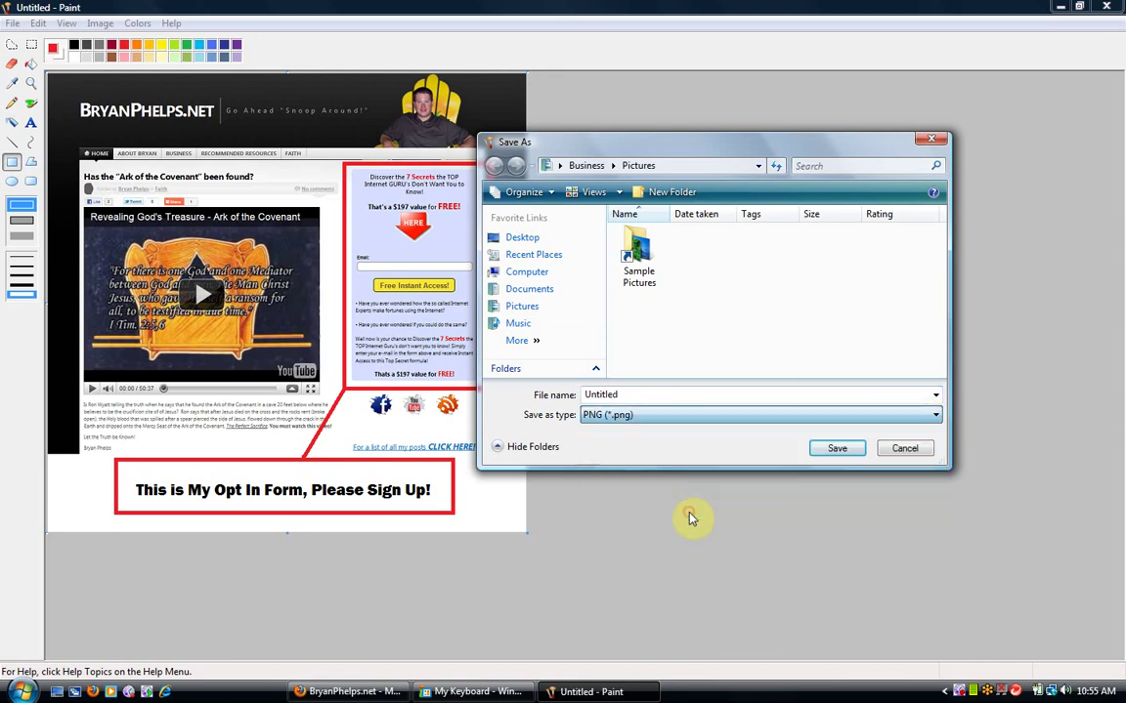
- Name the file prt-scr and save it to the Desktop
{"action": "double_click", "coordinate": [670, 394]}
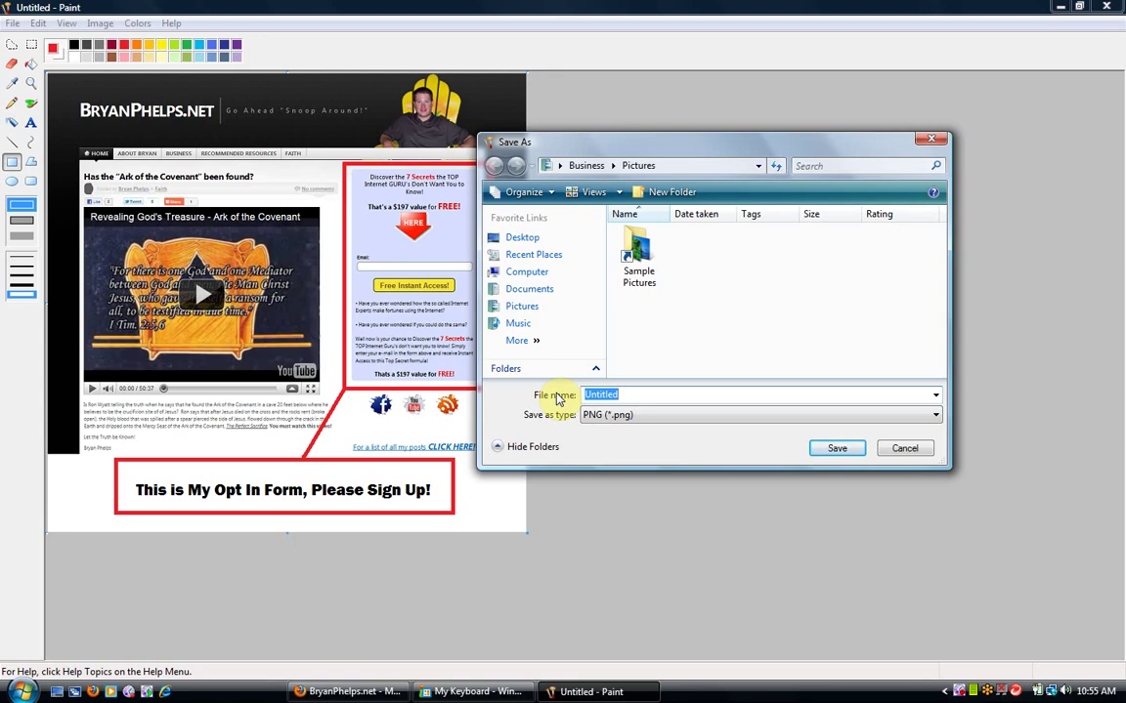
{"action": "type", "text": "PR"}
{"action": "key", "text": "BackSpace"}
{"action": "key", "text": "BackSpace"}
{"action": "type", "text": "prt-"}
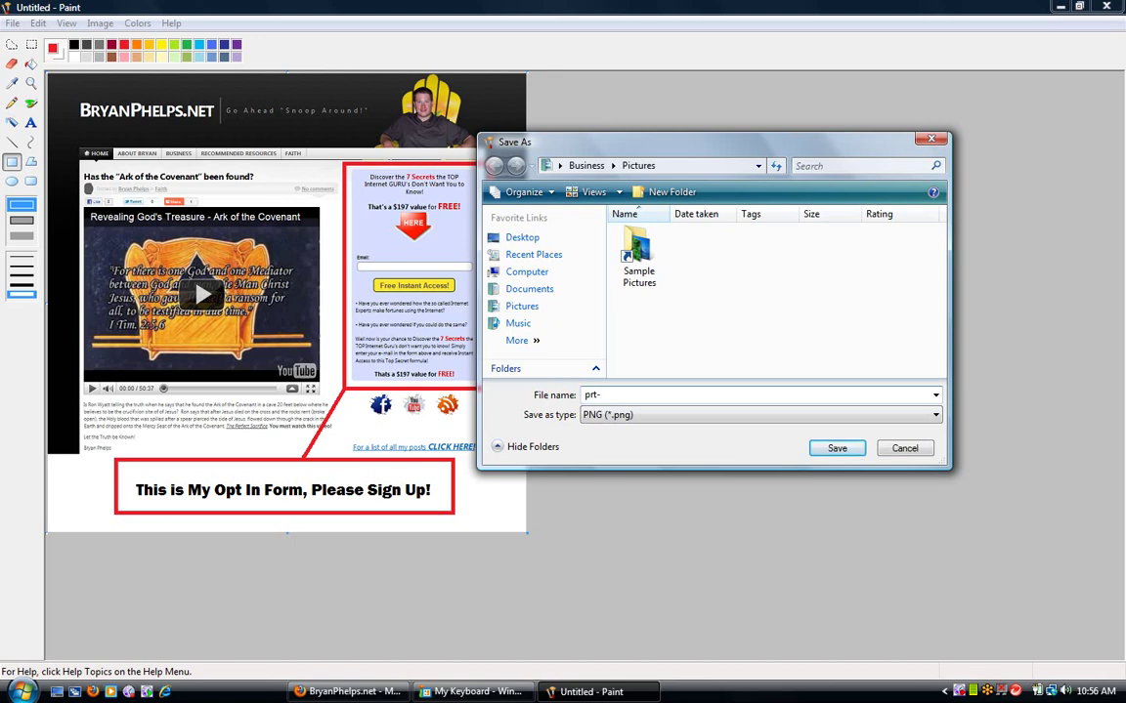
{"action": "type", "text": "scr"}
{"action": "left_click", "coordinate": [523, 238]}
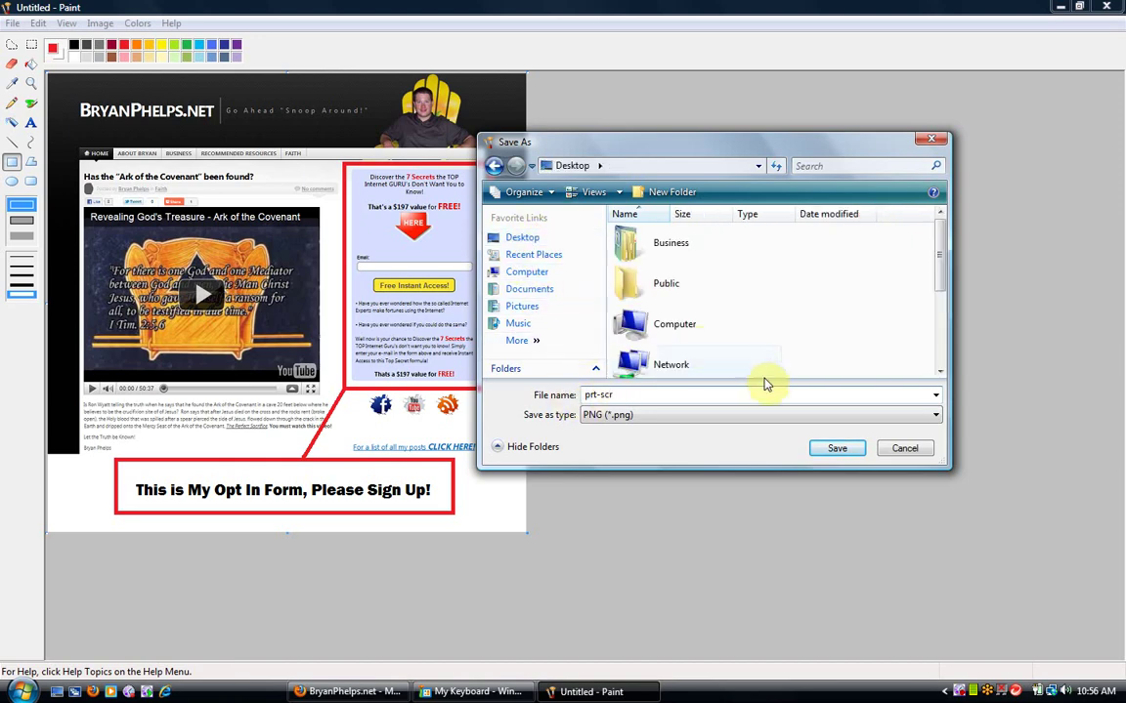
{"action": "left_click", "coordinate": [836, 451]}
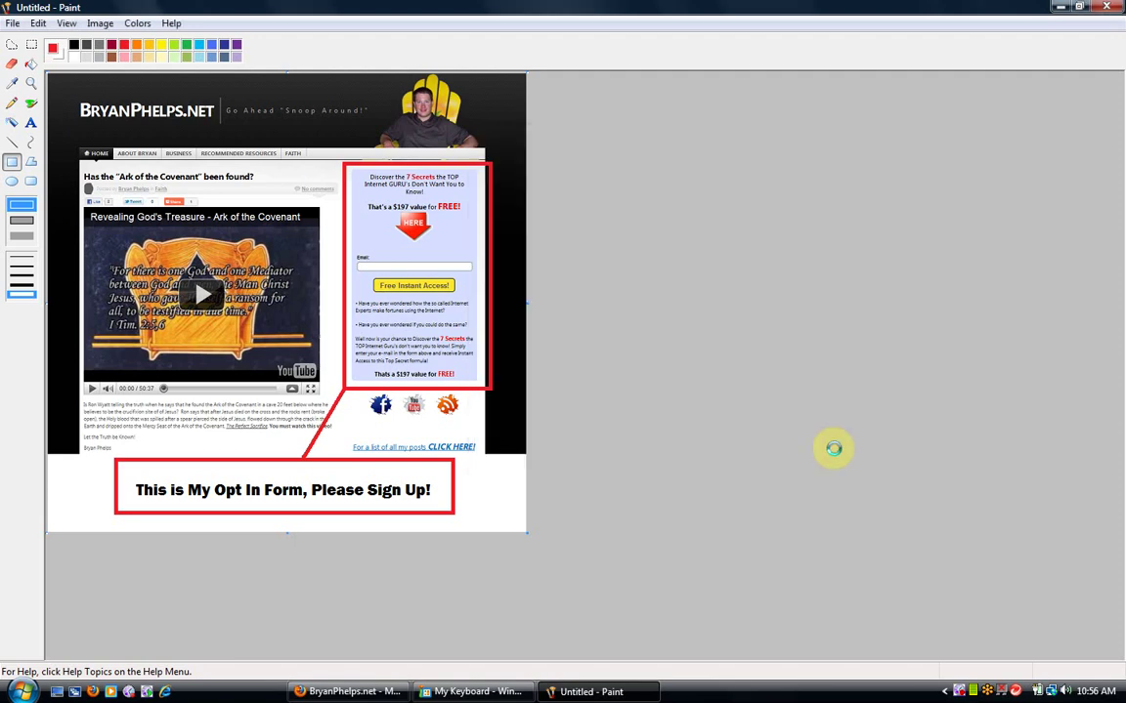
- Minimize the open windows to reach the desktop and open the saved prt-scr image in Windows Photo Gallery
{"action": "left_click", "coordinate": [1060, 8]}
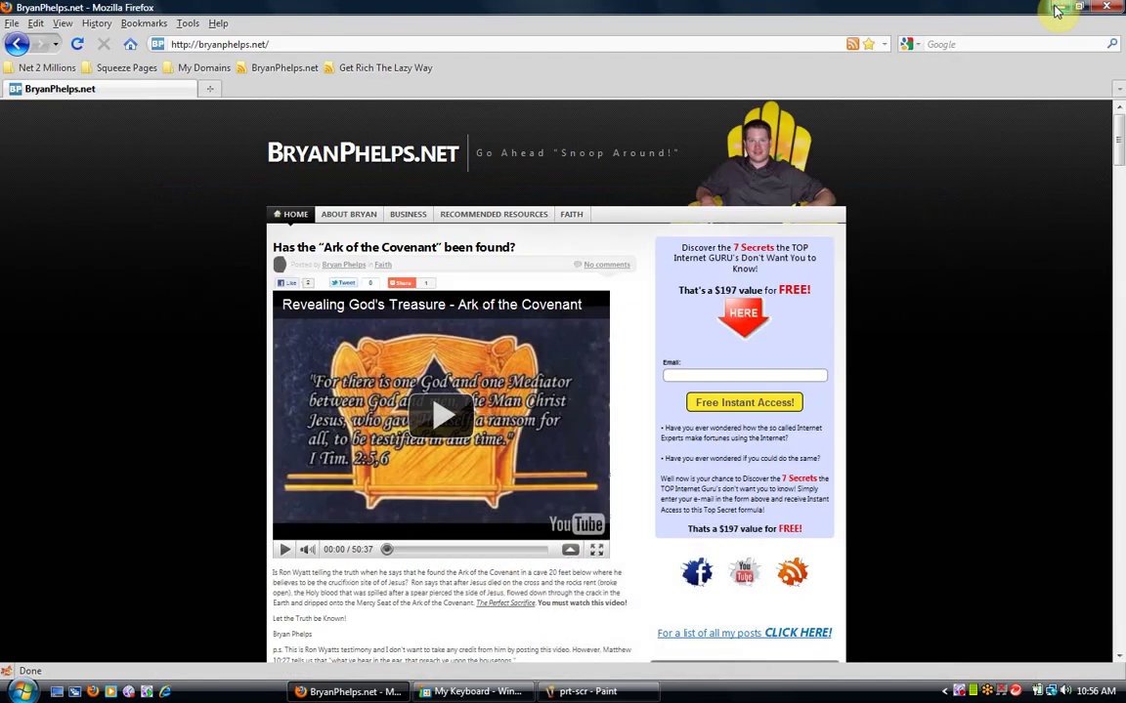
{"action": "left_click", "coordinate": [1062, 10]}
{"action": "left_click", "coordinate": [1057, 10]}
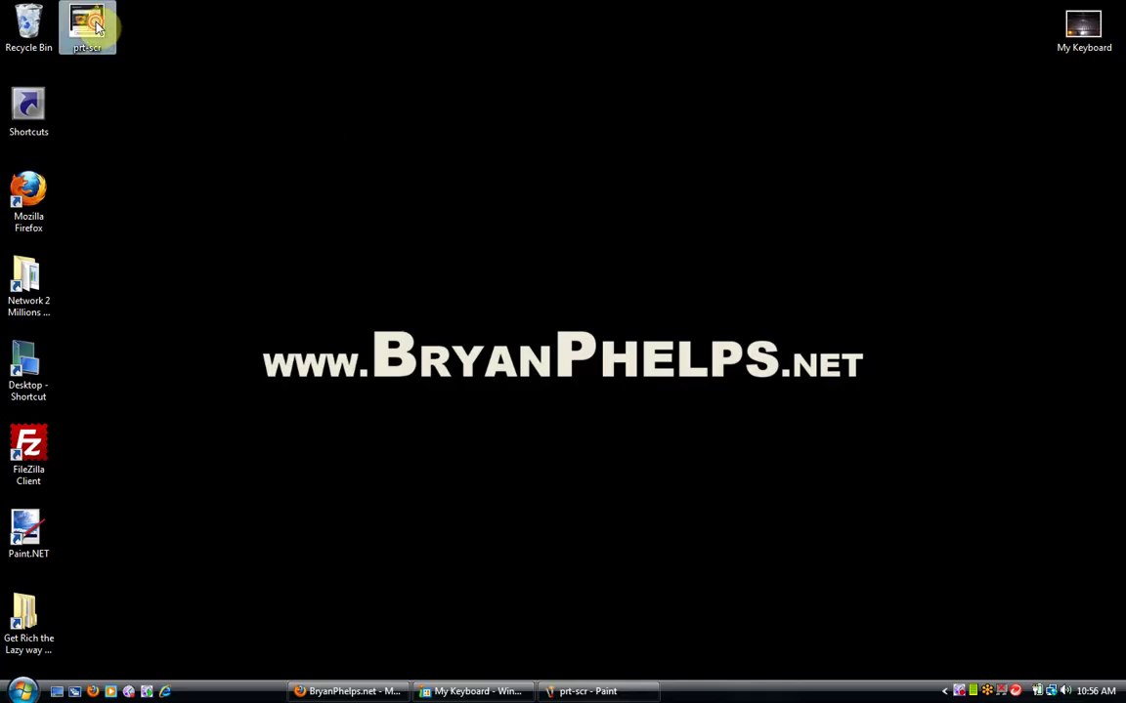
{"action": "double_click", "coordinate": [97, 26]}
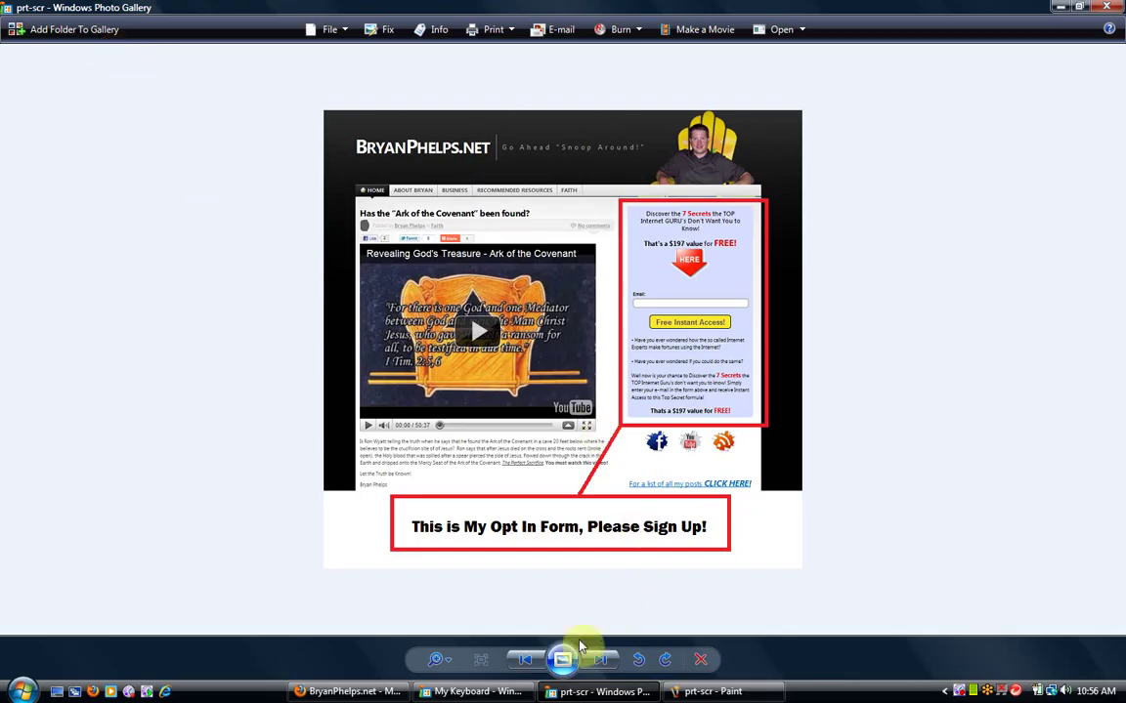